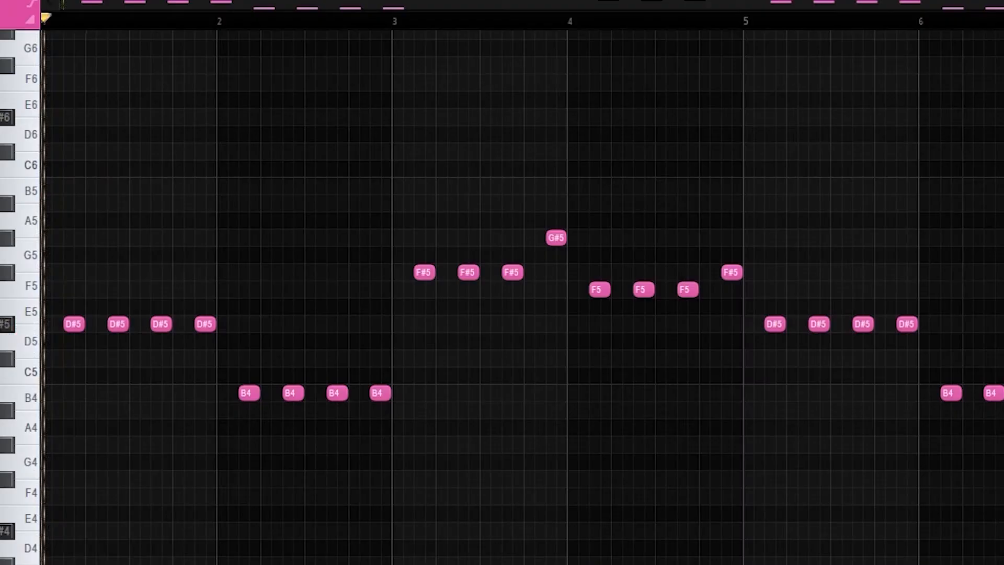
Step: Play back the offbeat bass pattern in the piano roll
{"action": "key", "text": "space"}
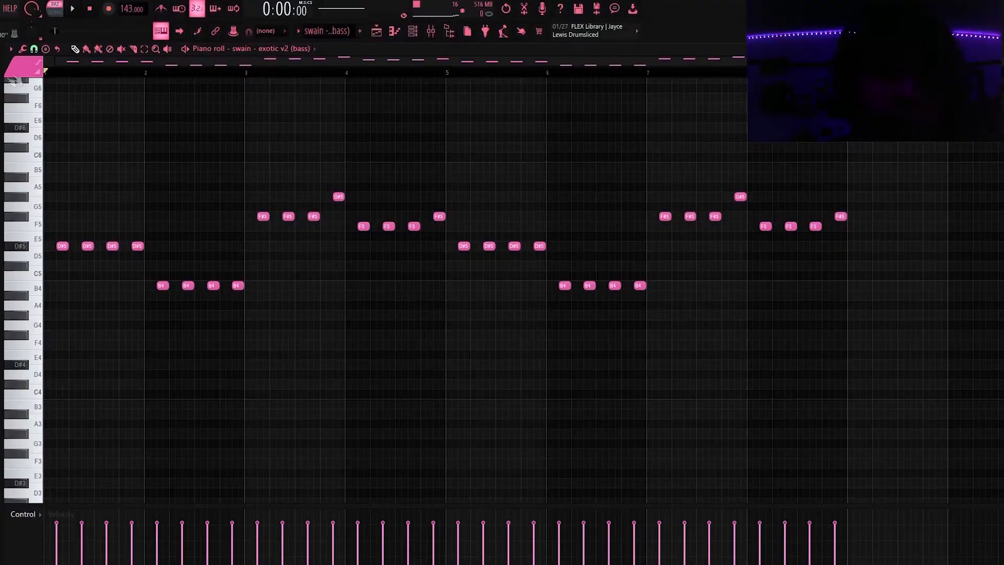
{"action": "scroll", "coordinate": [190, 108], "scroll_direction": "up", "scroll_amount": 3}
{"action": "scroll", "coordinate": [190, 107], "scroll_direction": "up", "scroll_amount": 5}
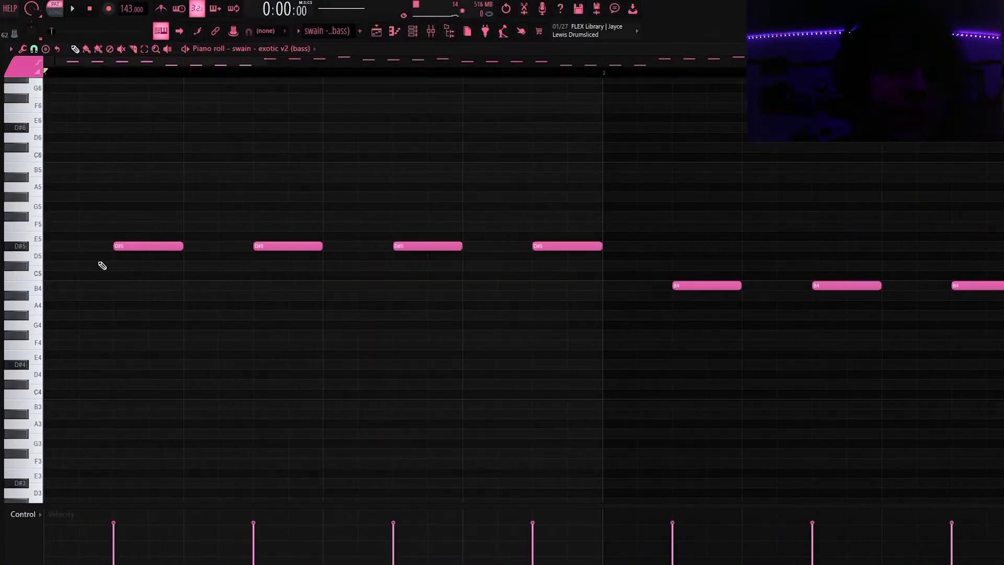
Step: Try an extra D#5 note at the very start of the bass pattern and delete it again
{"action": "left_click", "coordinate": [52, 249]}
{"action": "mouse_move", "coordinate": [148, 282]}
{"action": "left_mouse_down"}
{"action": "mouse_move", "coordinate": [309, 291]}
{"action": "mouse_move", "coordinate": [134, 283]}
{"action": "left_mouse_up"}
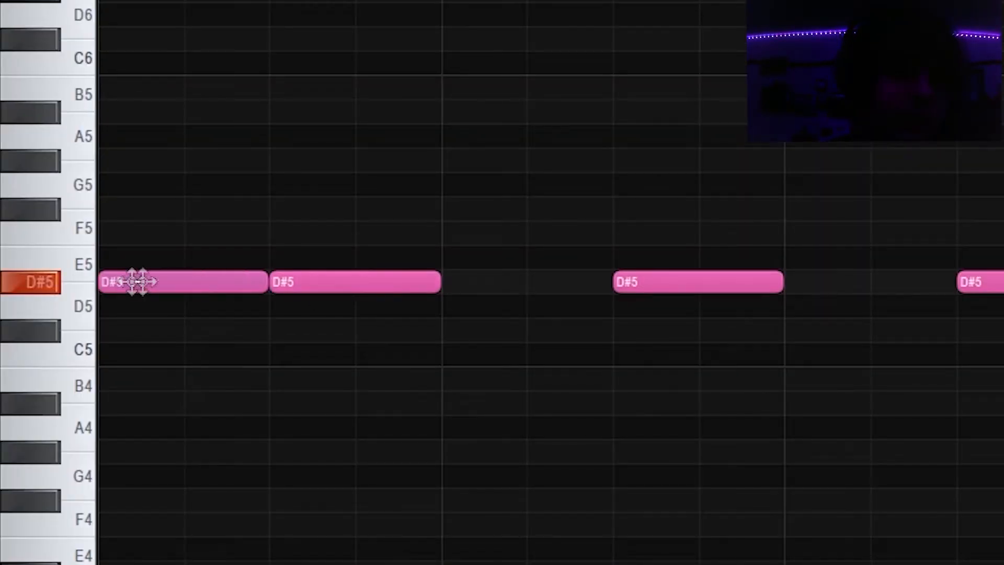
{"action": "right_click", "coordinate": [147, 288]}
{"action": "left_click", "coordinate": [116, 276]}
{"action": "right_click", "coordinate": [141, 287]}
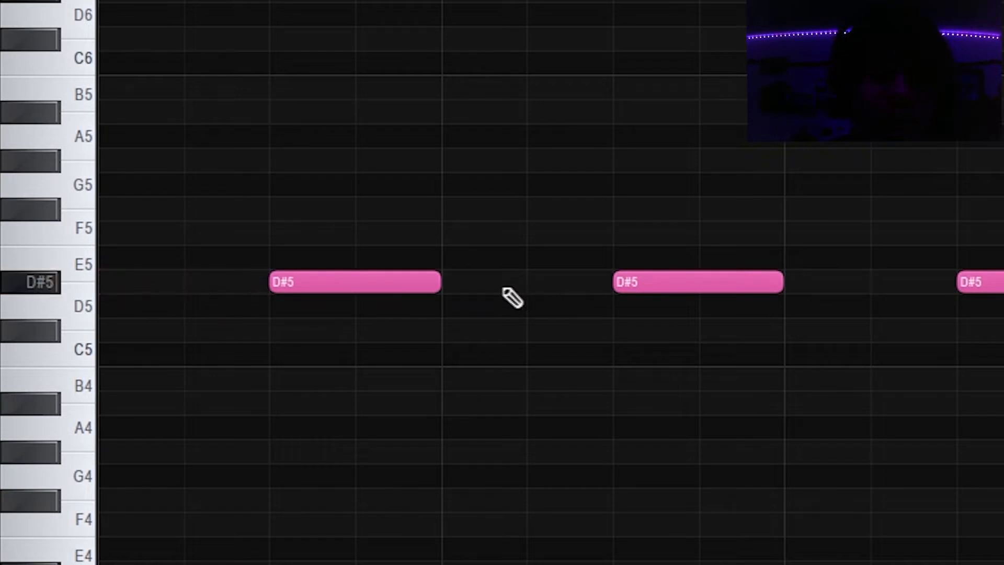
{"action": "scroll", "coordinate": [279, 204], "scroll_direction": "down", "scroll_amount": 3}
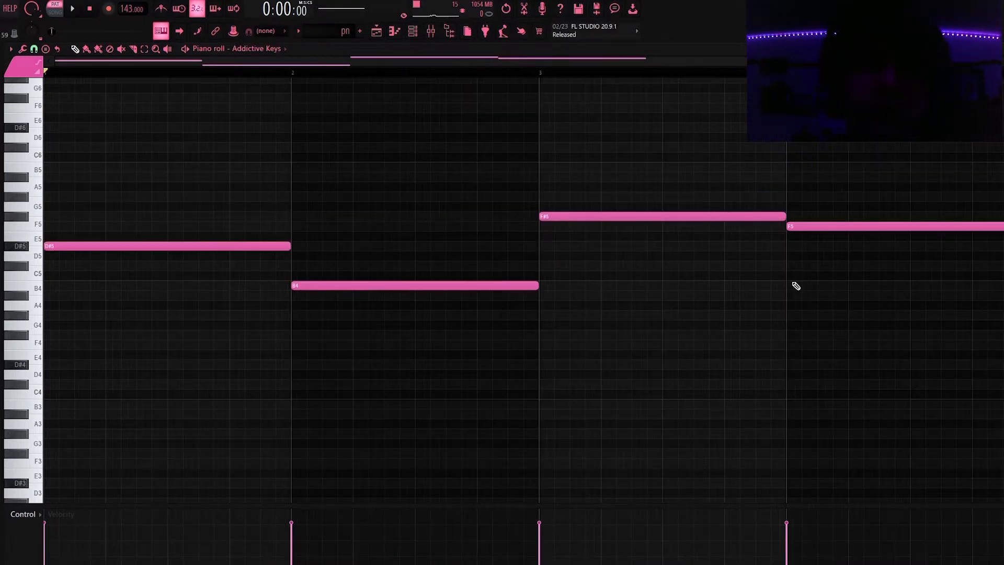
Step: Play back the Addictive Keys root-note pattern with C#5 in bar 4
{"action": "scroll", "coordinate": [389, 239], "scroll_direction": "up", "scroll_amount": 2}
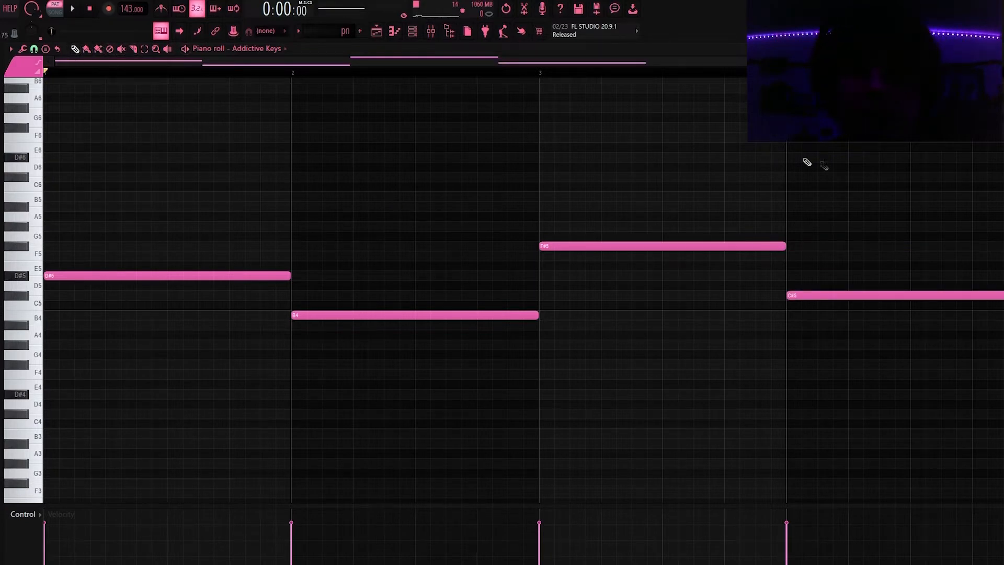
{"action": "key", "text": "space"}
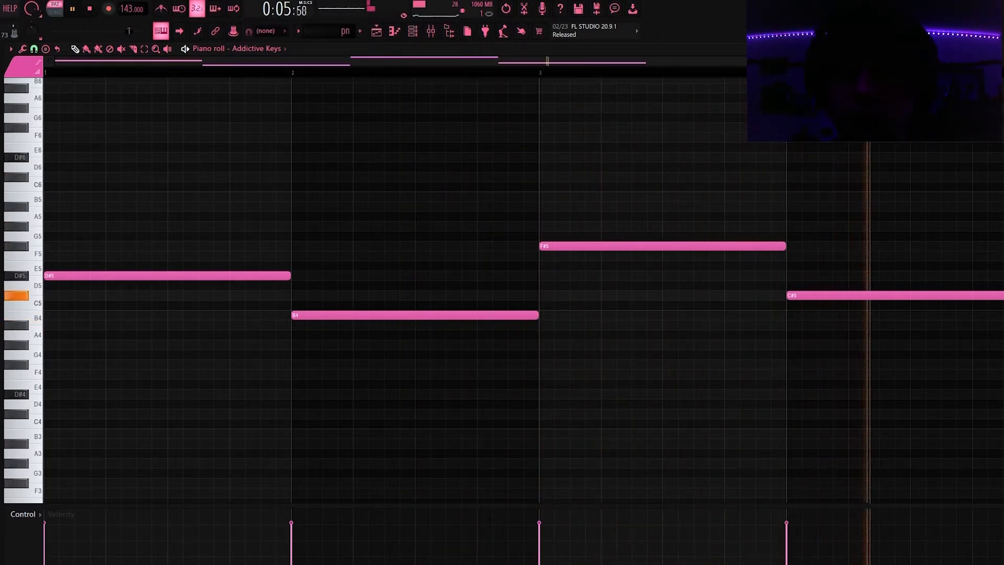
{"action": "key", "text": "space"}
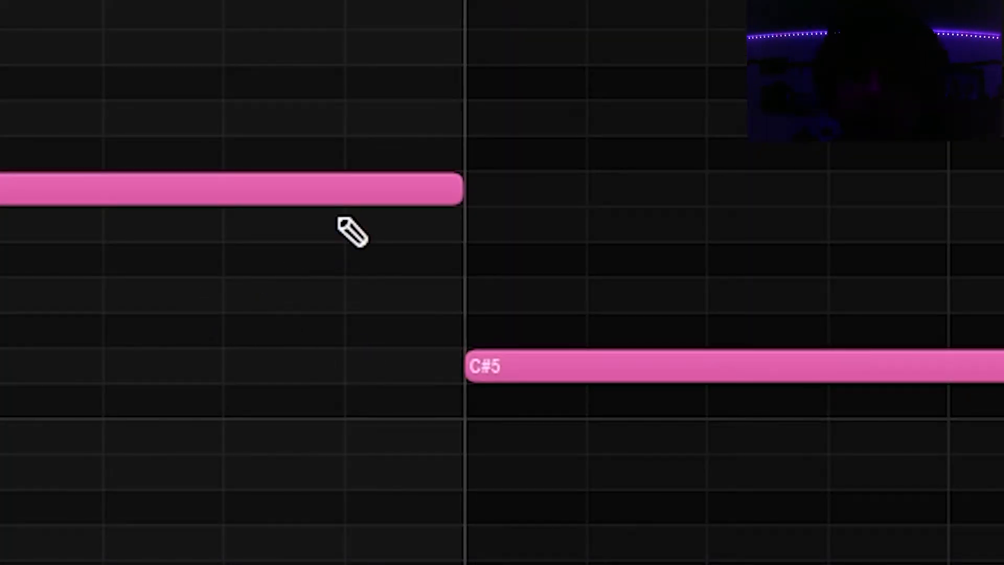
Step: Replace the C#5 note in bar 4 with a full-bar F5 note and play back the progression
{"action": "right_click", "coordinate": [636, 354]}
{"action": "left_click", "coordinate": [465, 224]}
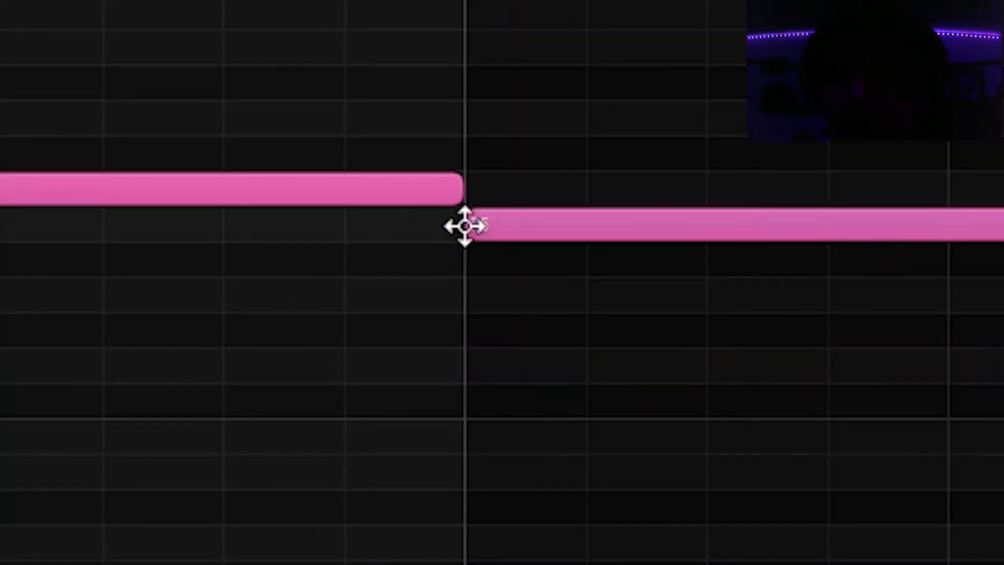
{"action": "scroll", "coordinate": [473, 311], "scroll_direction": "down", "scroll_amount": 4}
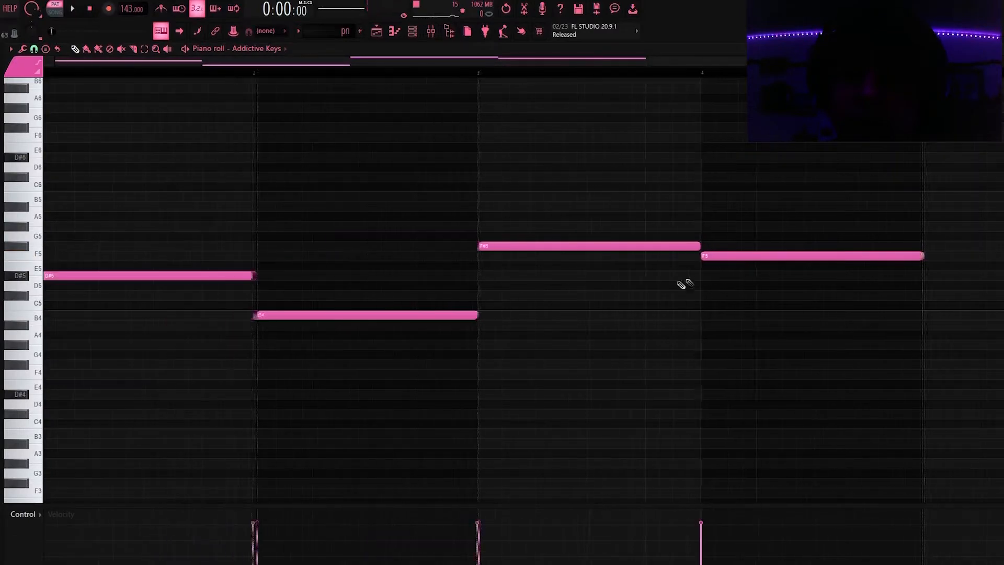
{"action": "key", "text": "space"}
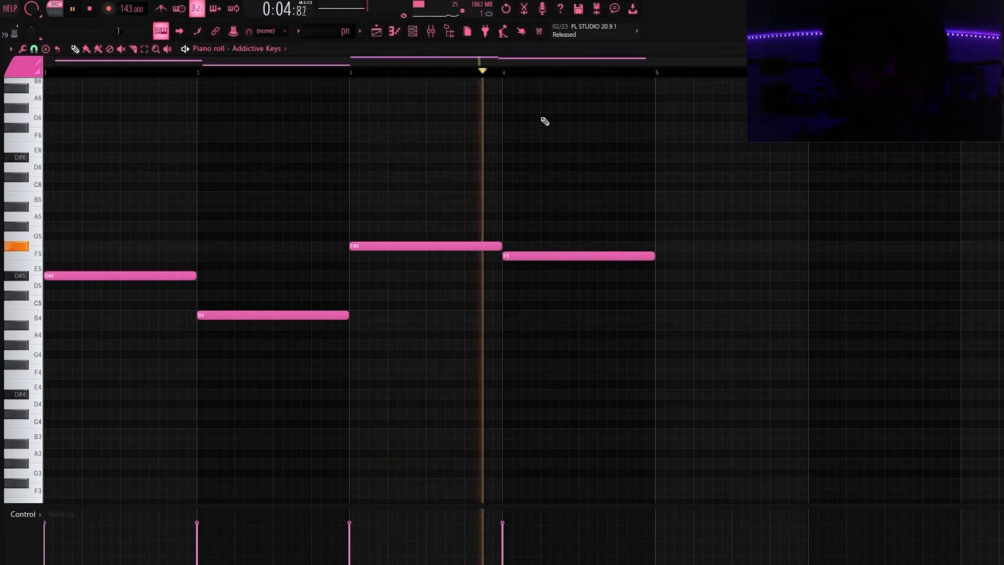
{"action": "key", "text": "space"}
Step: Shorten the F#5 and F5 notes in bars 3 and 4 and fill the gaps with short G#5 and F#5 notes respectively
{"action": "scroll", "coordinate": [473, 134], "scroll_direction": "up", "scroll_amount": 2}
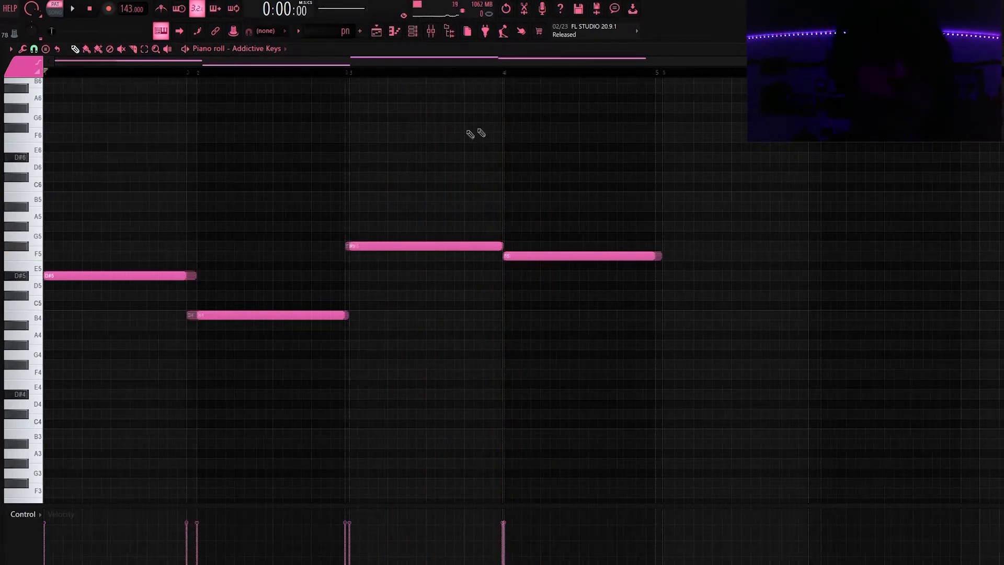
{"action": "left_click", "coordinate": [313, 73]}
{"action": "scroll", "coordinate": [502, 235], "scroll_direction": "up", "scroll_amount": 2}
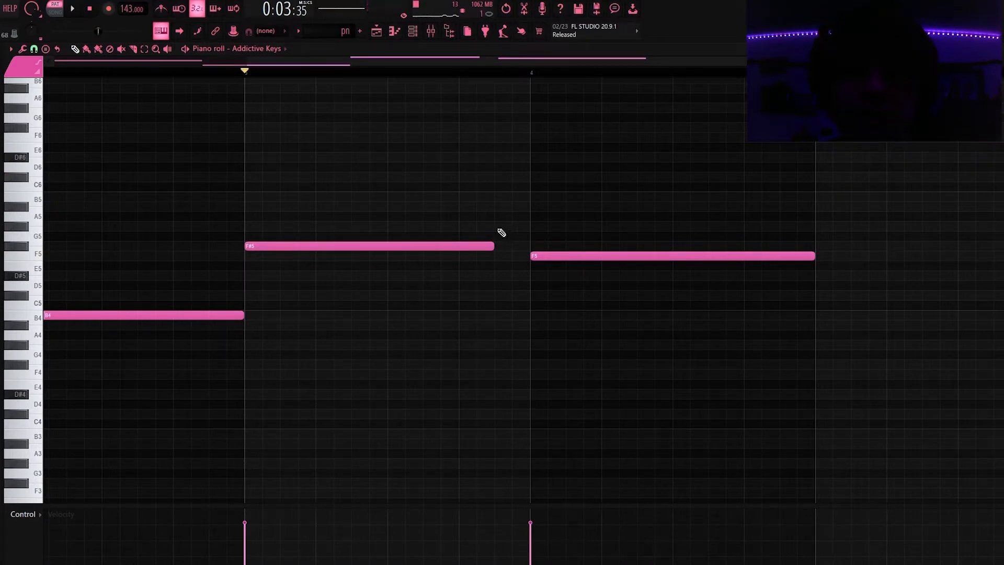
{"action": "left_click", "coordinate": [496, 227]}
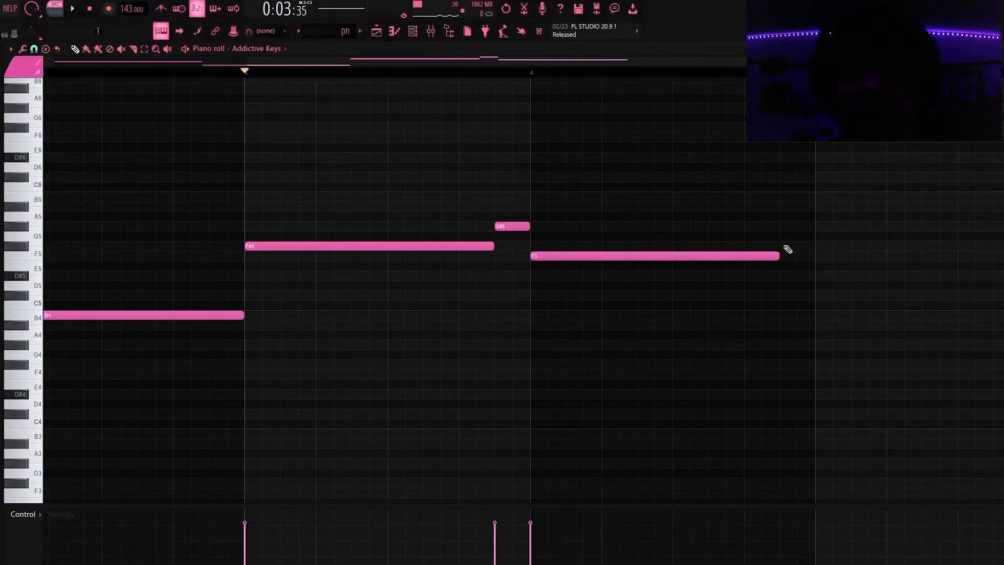
{"action": "left_click", "coordinate": [786, 248]}
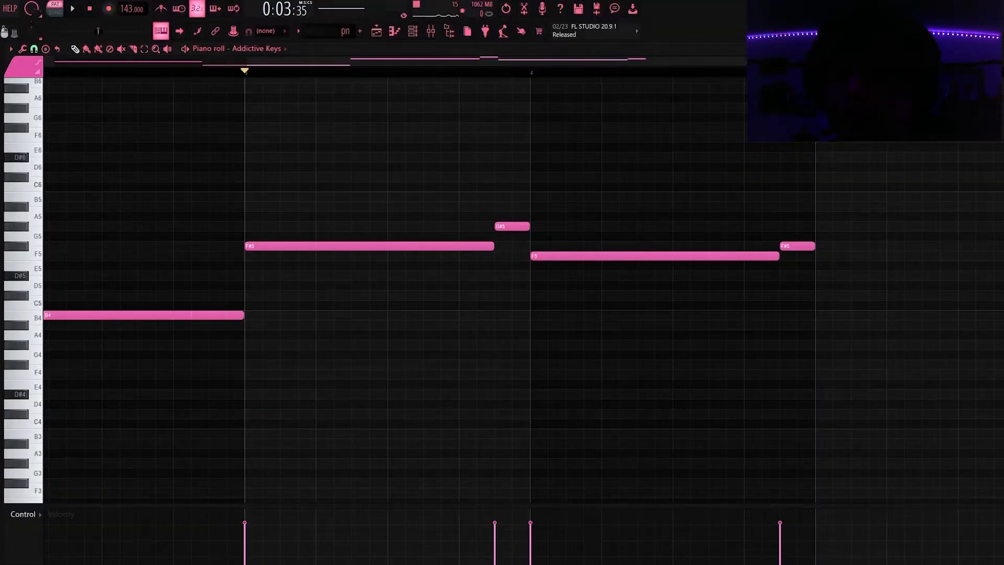
Step: Play back the Addictive Keys progression with its short passing notes in bars 3 and 4
{"action": "scroll", "coordinate": [635, 102], "scroll_direction": "up", "scroll_amount": 2}
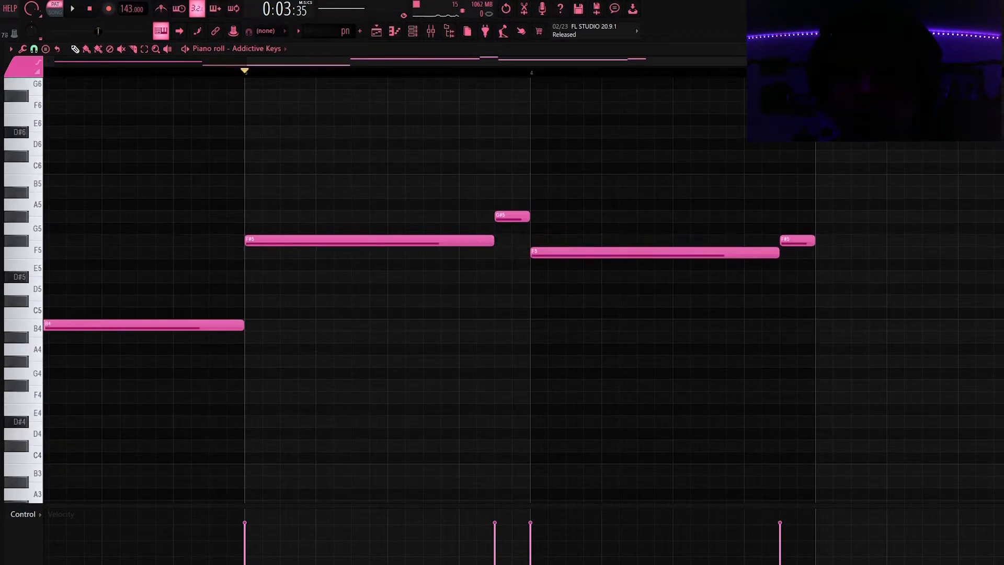
{"action": "scroll", "coordinate": [634, 102], "scroll_direction": "down", "scroll_amount": 2}
{"action": "key", "text": "space"}
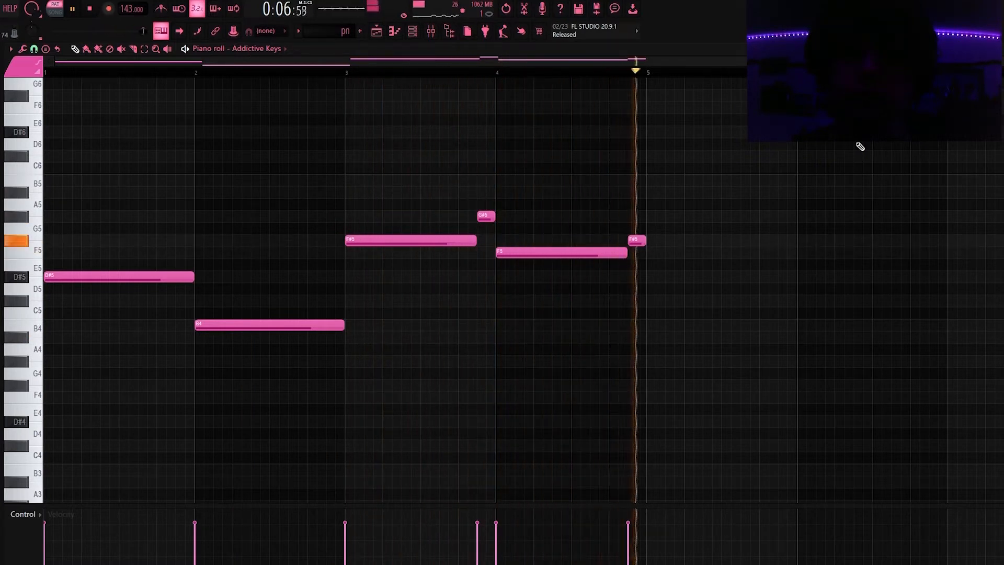
{"action": "key", "text": "space"}
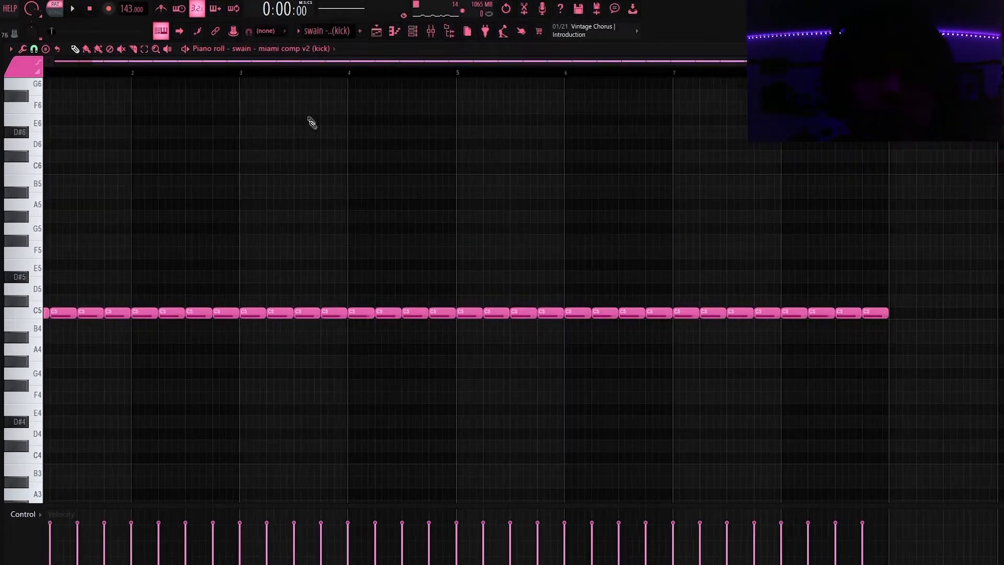
Step: Play back the kick pattern and examine the spacing of its C5 notes
{"action": "key", "text": "space"}
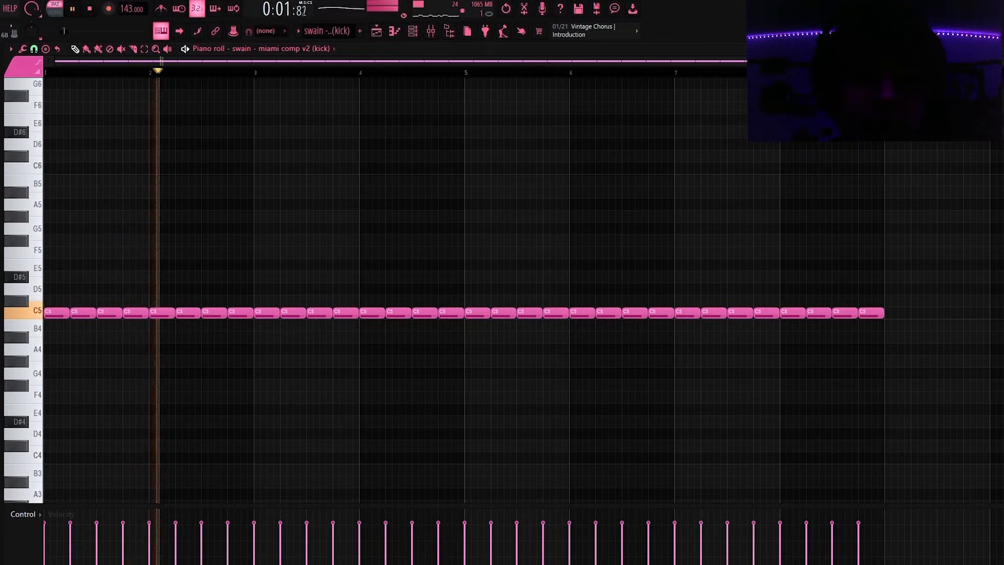
{"action": "key", "text": "space"}
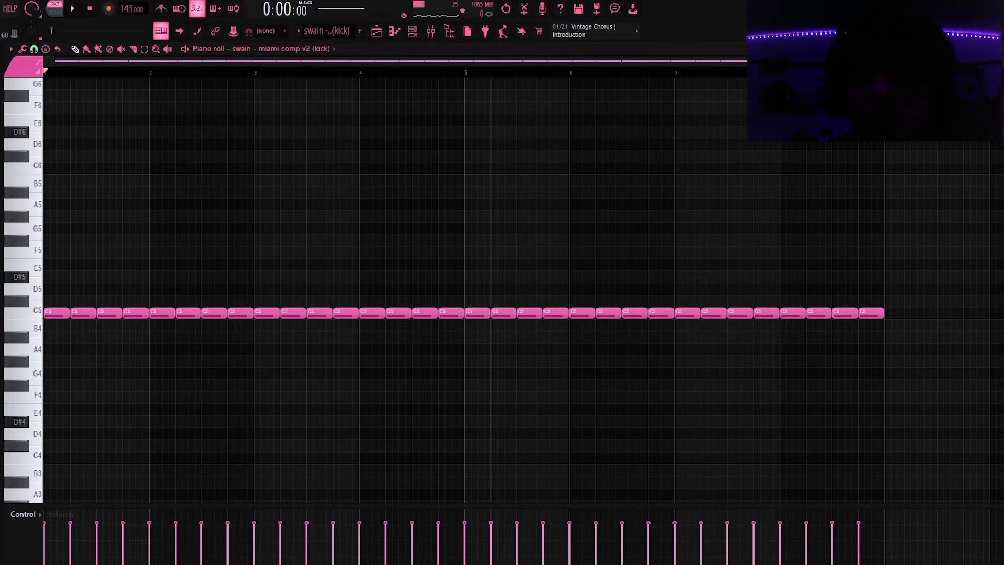
{"action": "scroll", "coordinate": [770, 120], "scroll_direction": "up", "scroll_amount": 3}
{"action": "scroll", "coordinate": [119, 71], "scroll_direction": "left", "scroll_amount": 4}
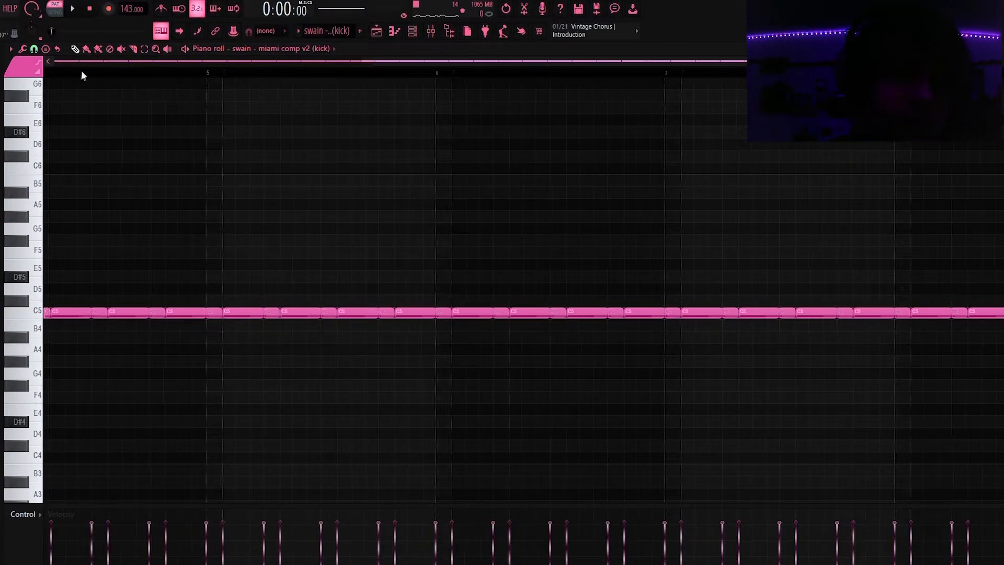
{"action": "scroll", "coordinate": [82, 76], "scroll_direction": "down", "scroll_amount": 3}
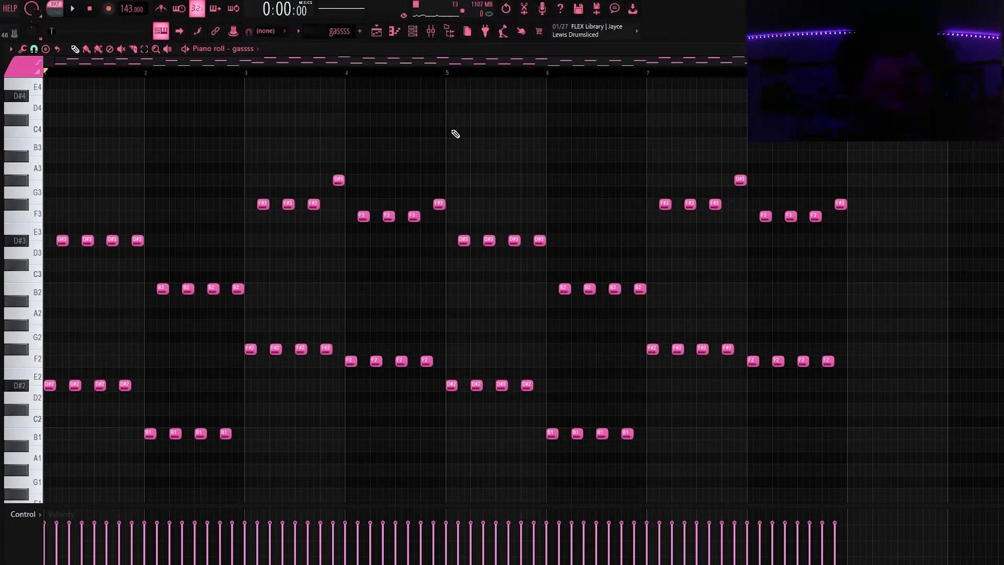
Step: Try transposing the four D#3 notes in bar 1 of the gassss pattern down an octave and back up
{"action": "scroll", "coordinate": [253, 73], "scroll_direction": "up", "scroll_amount": 2}
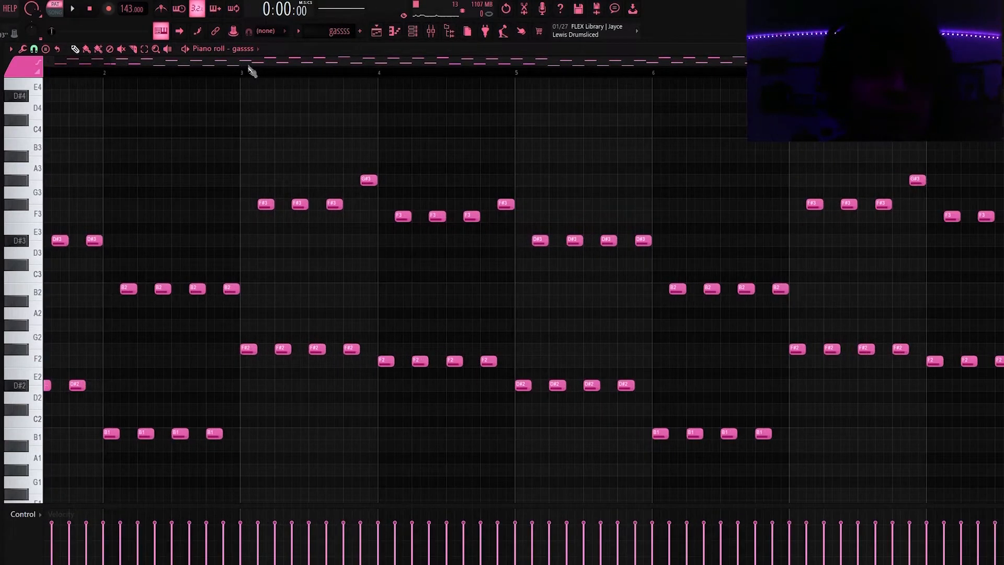
{"action": "scroll", "coordinate": [247, 69], "scroll_direction": "left", "scroll_amount": 2}
{"action": "scroll", "coordinate": [127, 177], "scroll_direction": "up", "scroll_amount": 3}
{"action": "left_click_drag", "start_coordinate": [133, 62], "coordinate": [113, 61]}
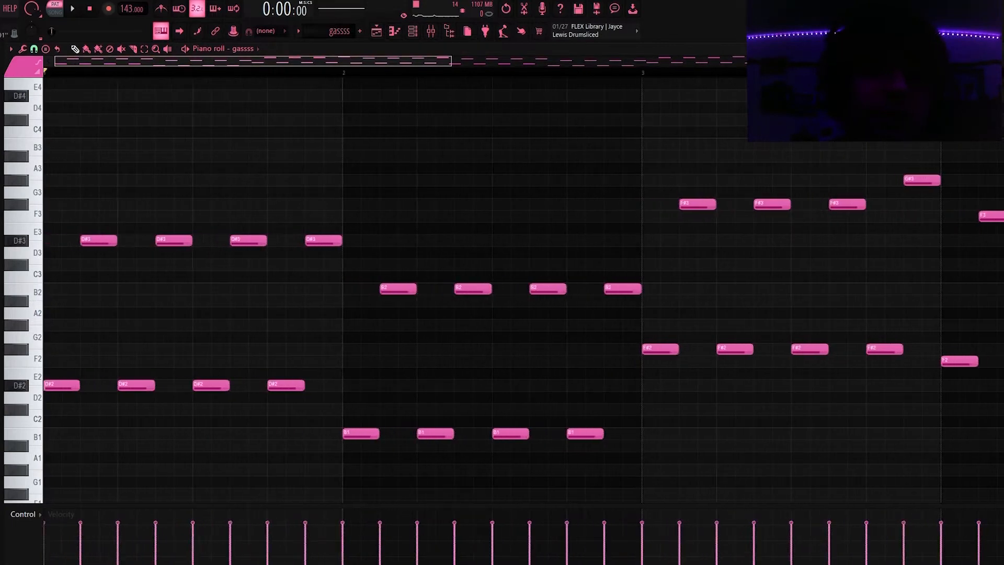
{"action": "left_click_drag", "start_coordinate": [359, 246], "coordinate": [45, 231]}
{"action": "key", "text": "ctrl+Down"}
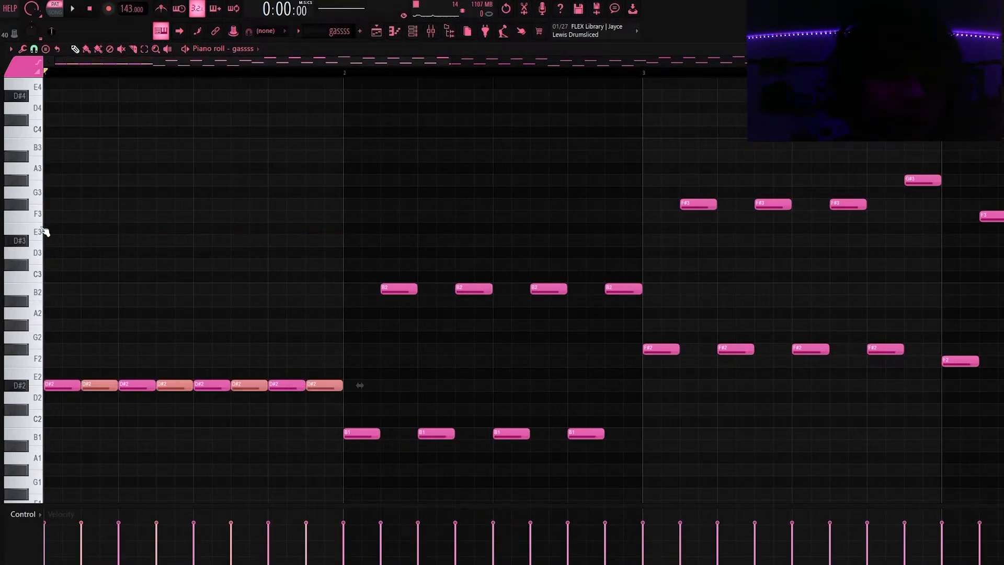
{"action": "key", "text": "ctrl+Up"}
{"action": "key", "text": "ctrl+Down"}
{"action": "key", "text": "ctrl+Up"}
{"action": "scroll", "coordinate": [140, 232], "scroll_direction": "down", "scroll_amount": 3}
{"action": "left_click", "coordinate": [537, 253]}
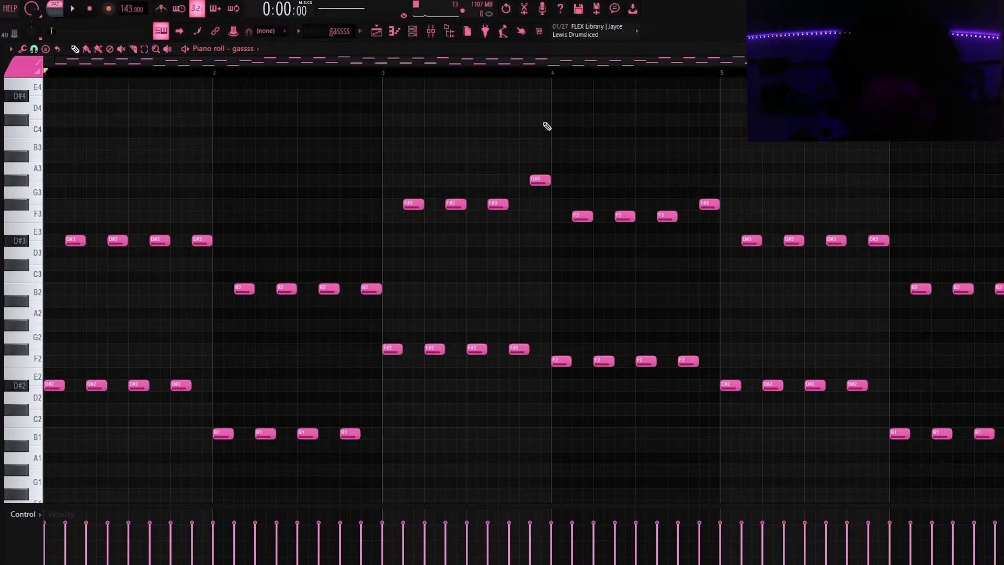
Step: Play back the full gassss pattern with its alternating low and high octave notes
{"action": "scroll", "coordinate": [547, 126], "scroll_direction": "down", "scroll_amount": 3}
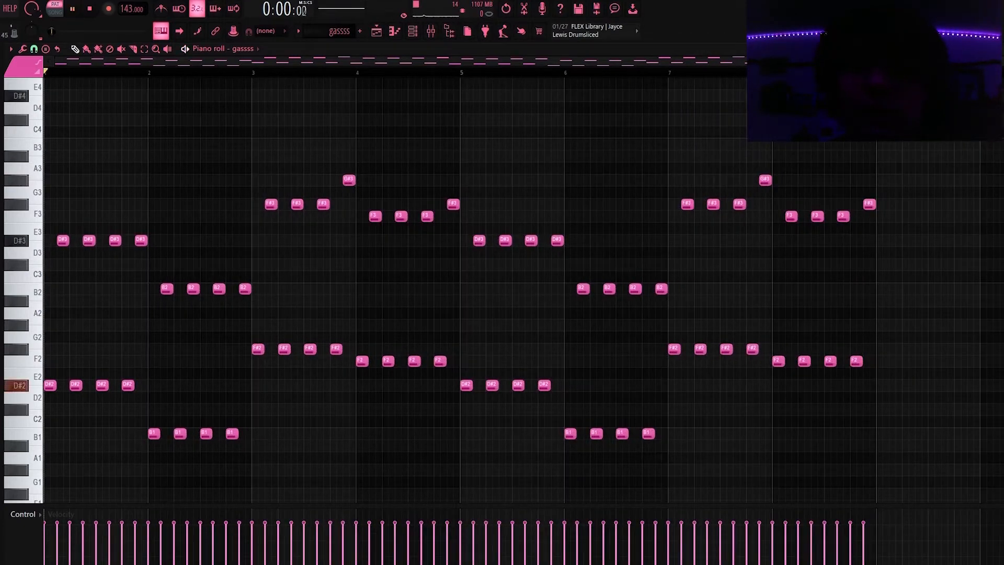
{"action": "key", "text": "space"}
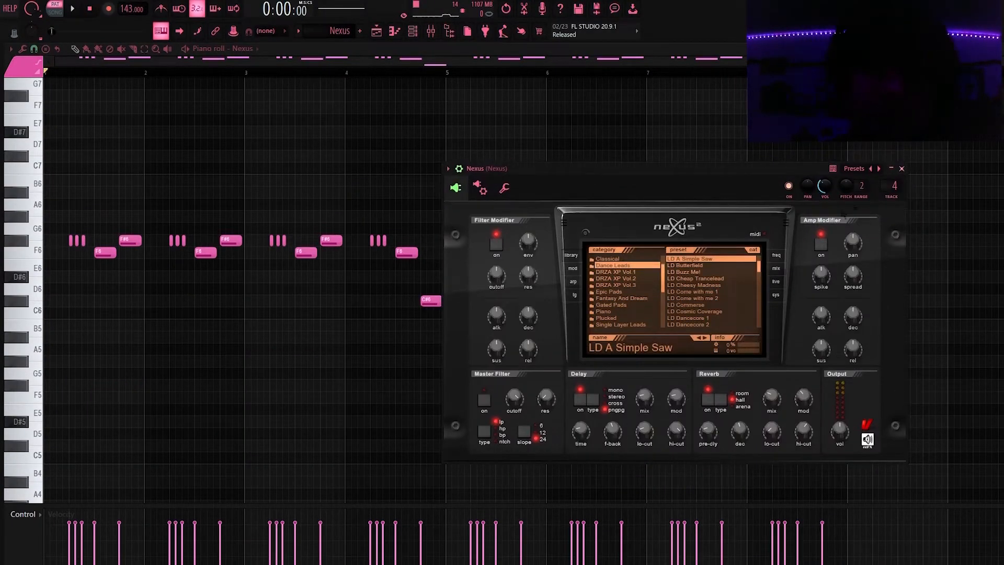
Step: Close the Nexus plugin window and play back the Nexus lead pattern
{"action": "left_click", "coordinate": [901, 169]}
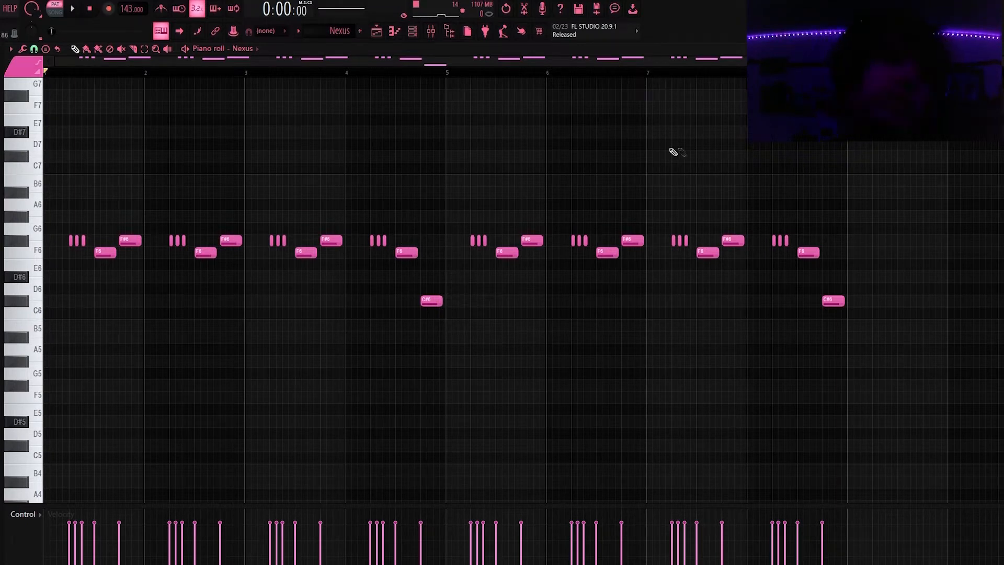
{"action": "key", "text": "space"}
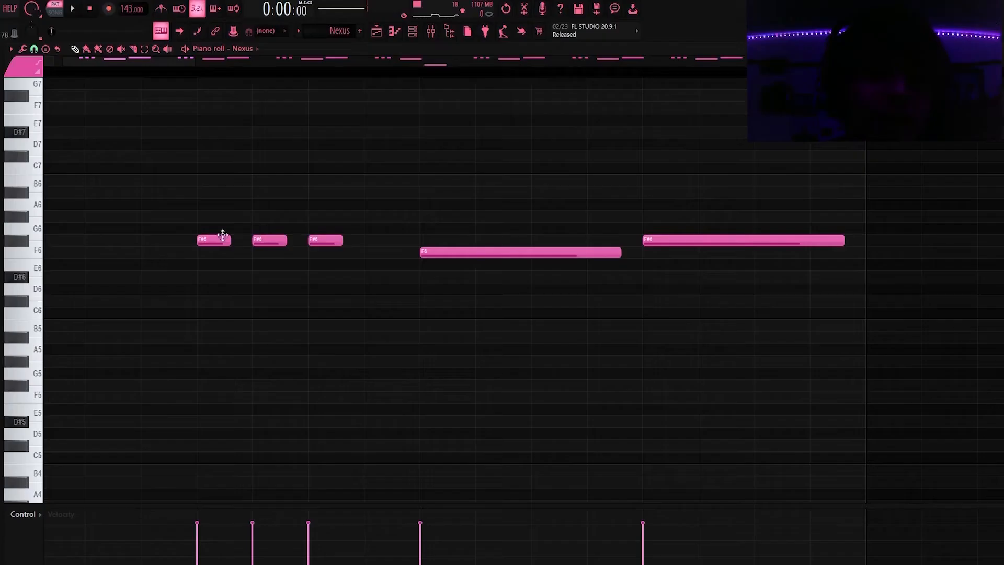
Step: Select the three short F#6 notes in bar 1 of the Nexus pattern to inspect them
{"action": "scroll", "coordinate": [208, 258], "scroll_direction": "up", "scroll_amount": 2}
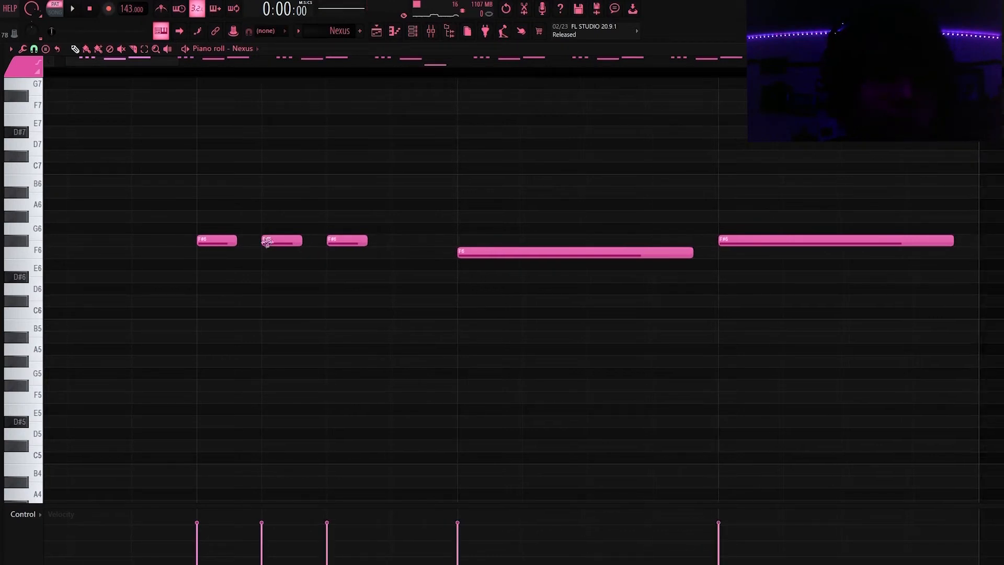
{"action": "left_click_drag", "start_coordinate": [365, 257], "coordinate": [209, 222]}
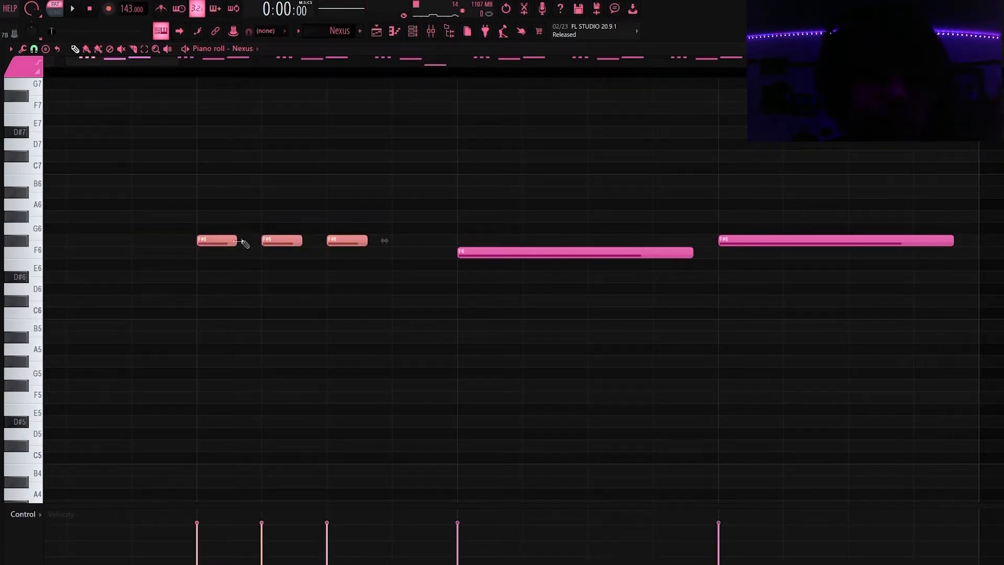
{"action": "left_click", "coordinate": [263, 268]}
{"action": "right_click", "coordinate": [285, 266]}
{"action": "scroll", "coordinate": [102, 225], "scroll_direction": "down", "scroll_amount": 4}
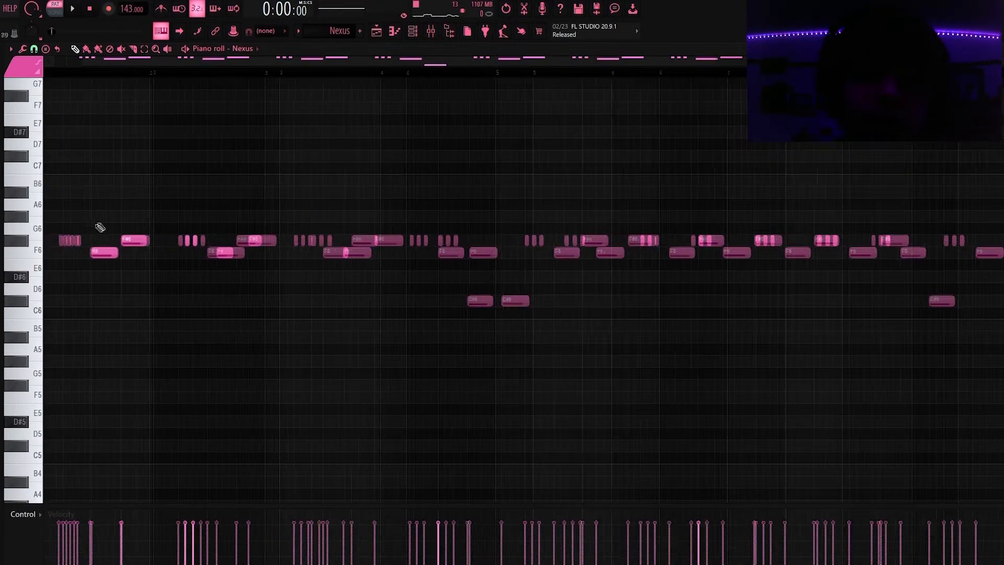
Step: Play back the Nexus #2 melody pattern
{"action": "scroll", "coordinate": [99, 227], "scroll_direction": "up", "scroll_amount": 1}
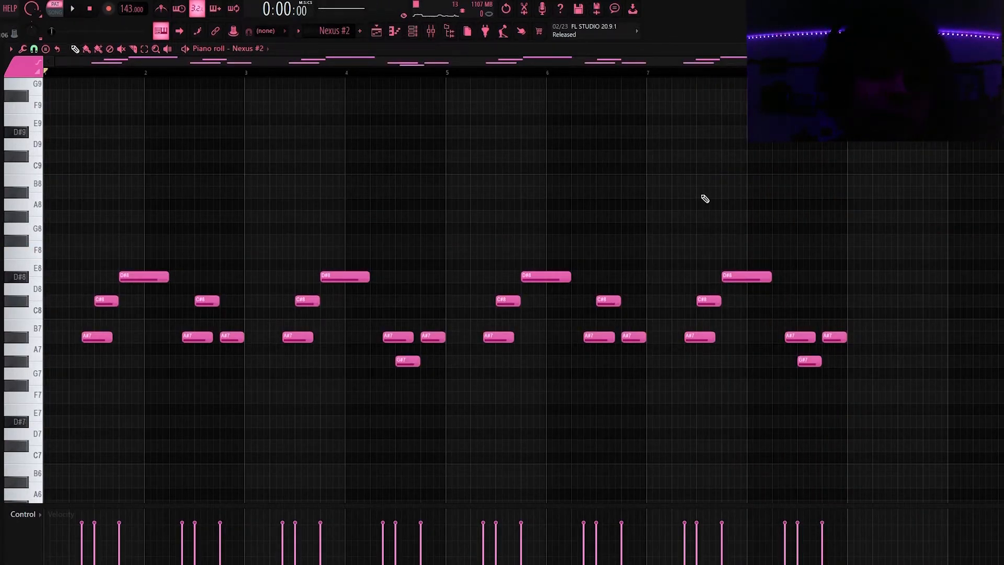
{"action": "key", "text": "space"}
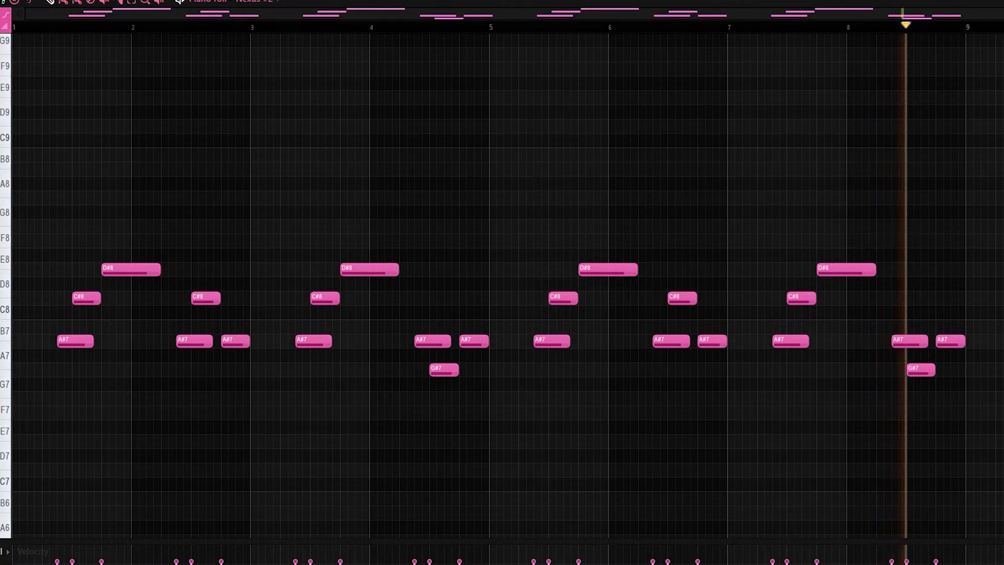
Step: Stop the Nexus #2 playback and examine the Fruity Flanger settings on its mixer track
{"action": "key", "text": "space"}
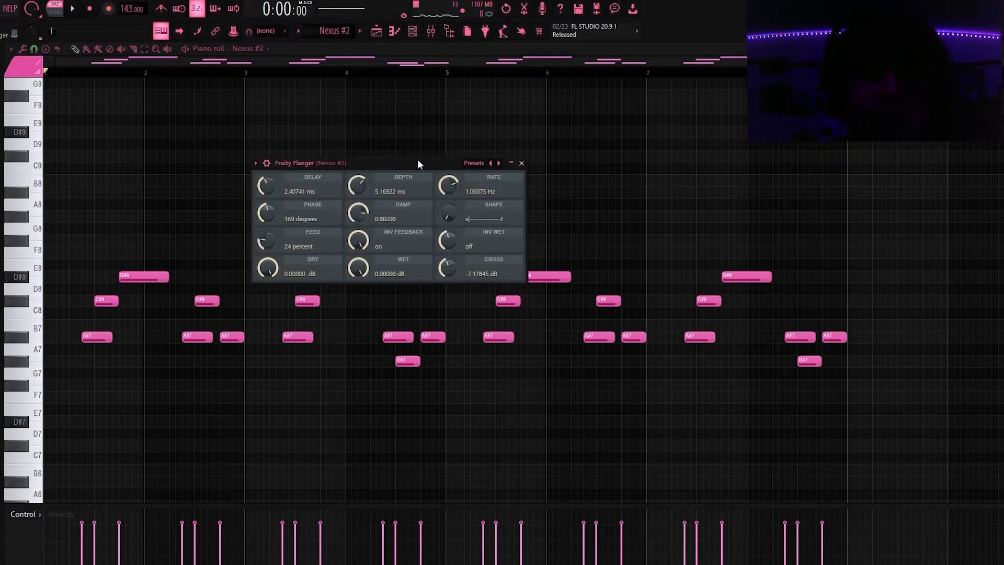
{"action": "left_click_drag", "start_coordinate": [417, 159], "coordinate": [545, 120]}
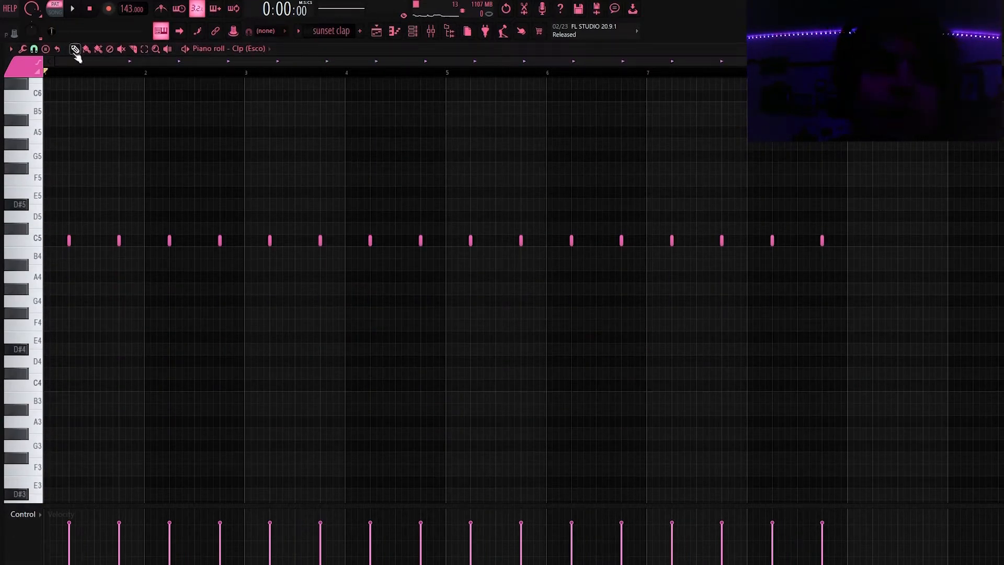
Step: Play back the sunset clap pattern twice
{"action": "key", "text": "space"}
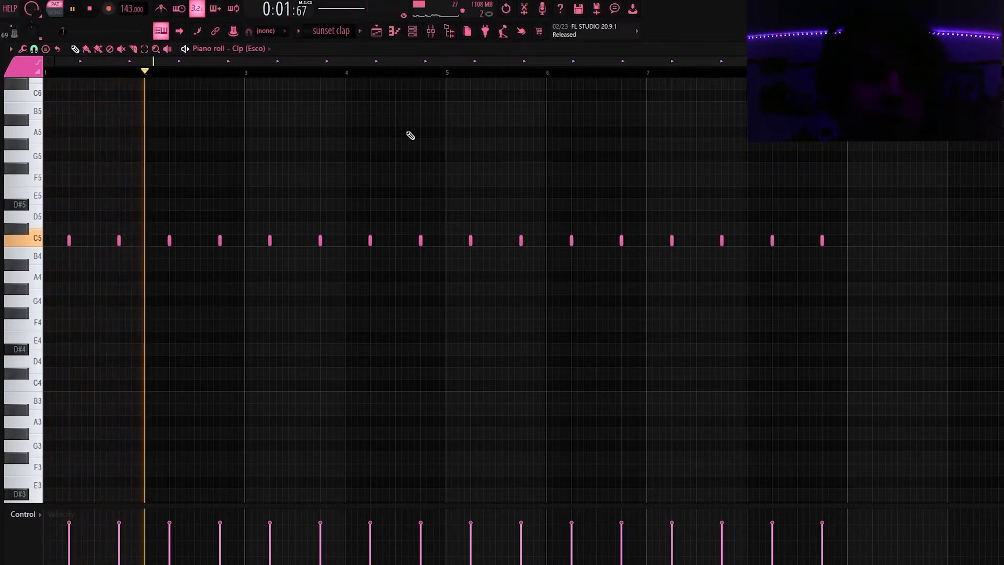
{"action": "key", "text": "space"}
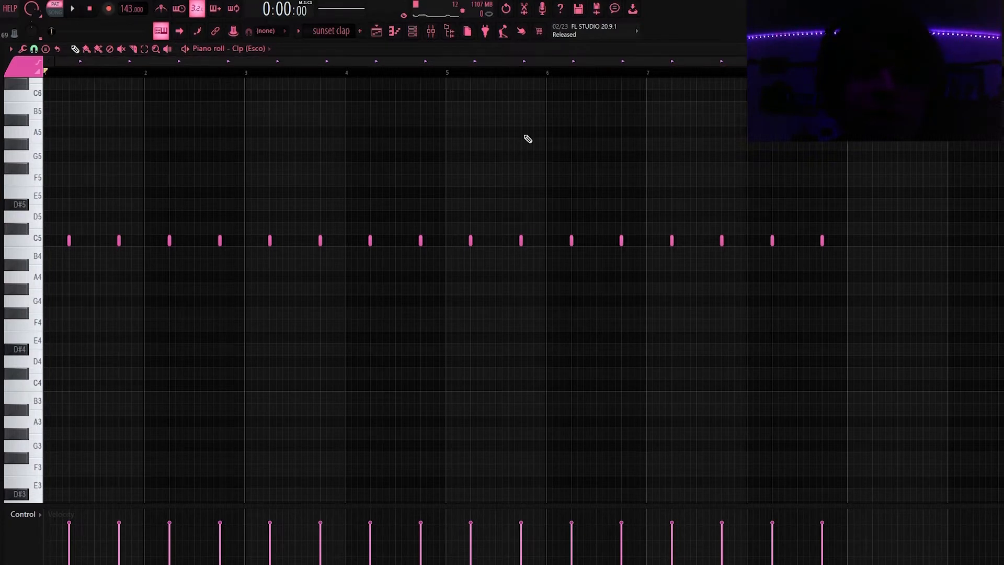
{"action": "key", "text": "space"}
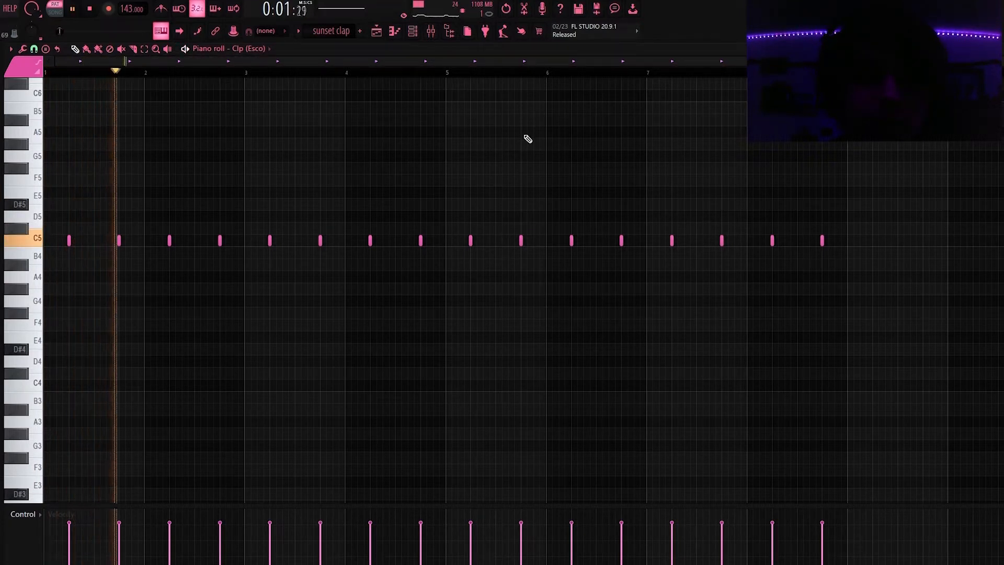
{"action": "key", "text": "space"}
Step: Show the mixer and examine the Wider and Fruity Phaser settings on the sunset clap track
{"action": "key", "text": "F9"}
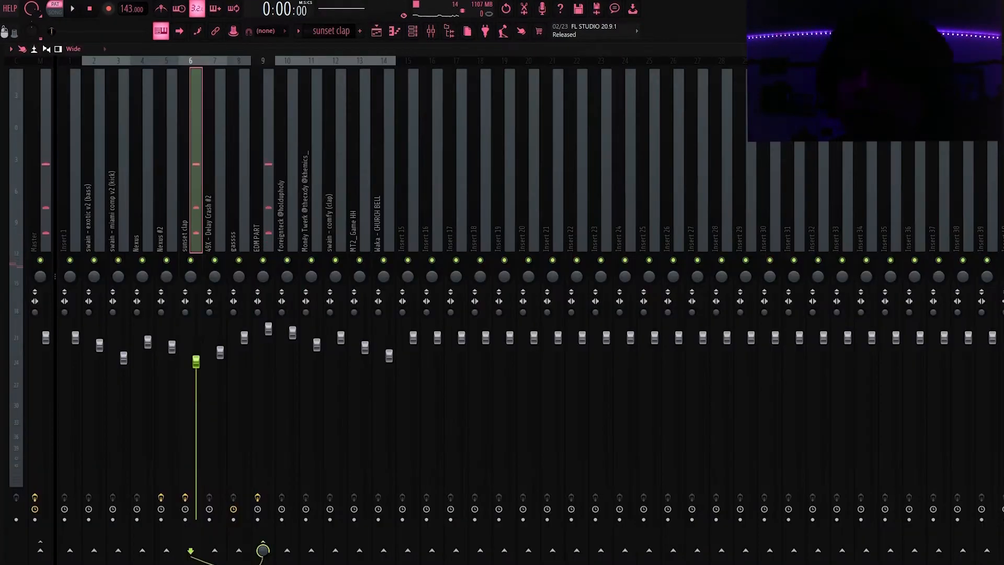
{"action": "left_click", "coordinate": [1000, 95]}
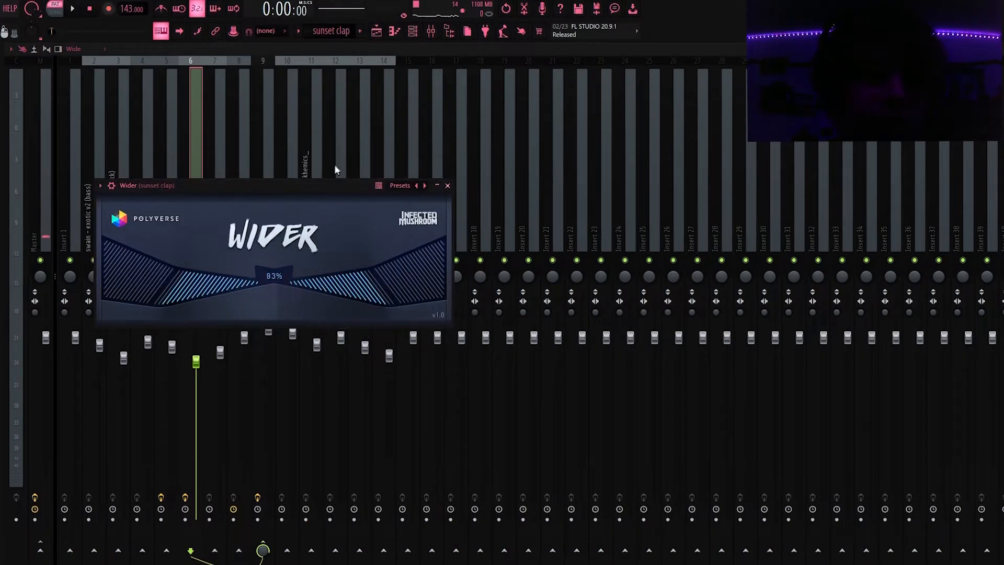
{"action": "left_click_drag", "start_coordinate": [325, 187], "coordinate": [361, 170]}
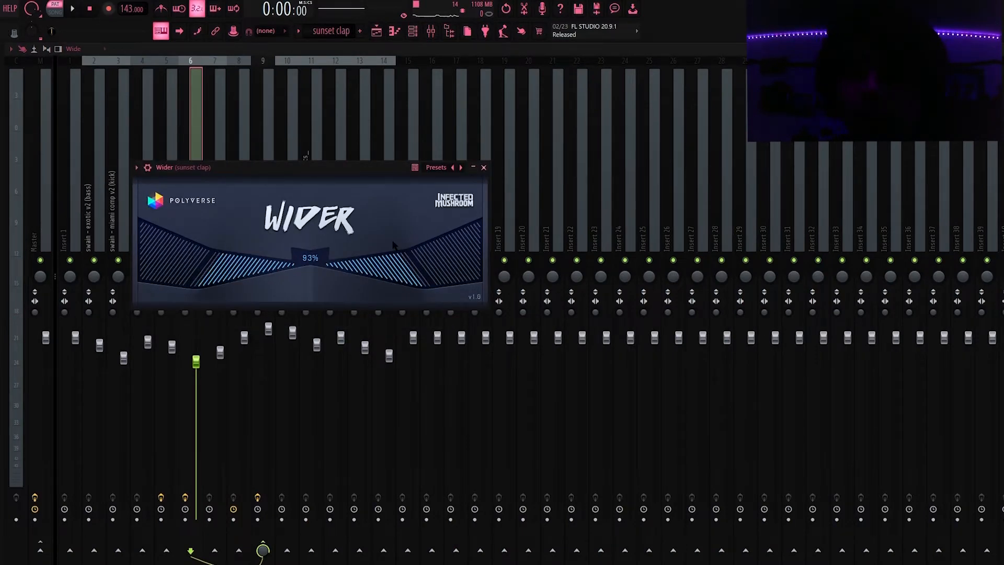
{"action": "left_click", "coordinate": [1000, 107]}
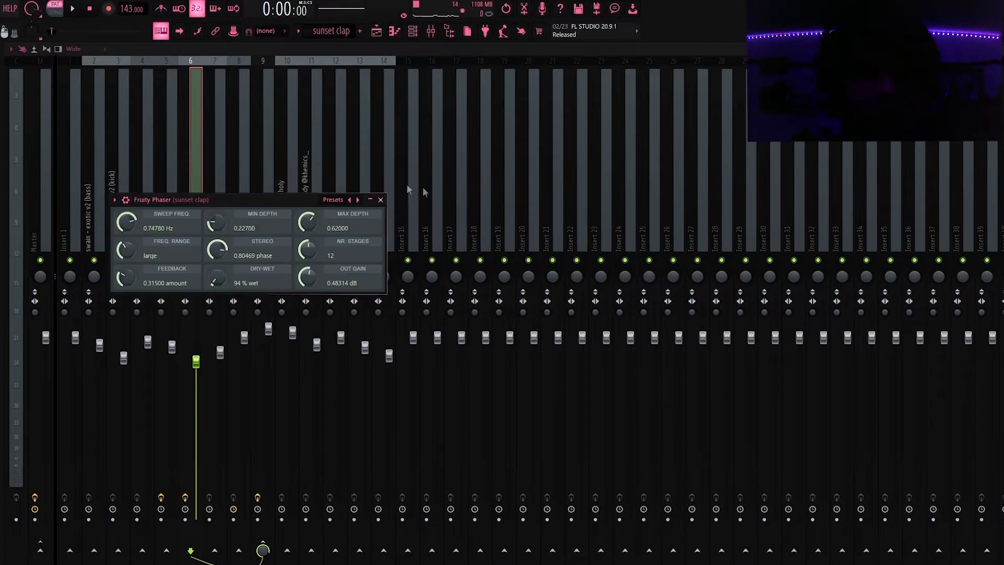
{"action": "left_click_drag", "start_coordinate": [293, 201], "coordinate": [331, 202]}
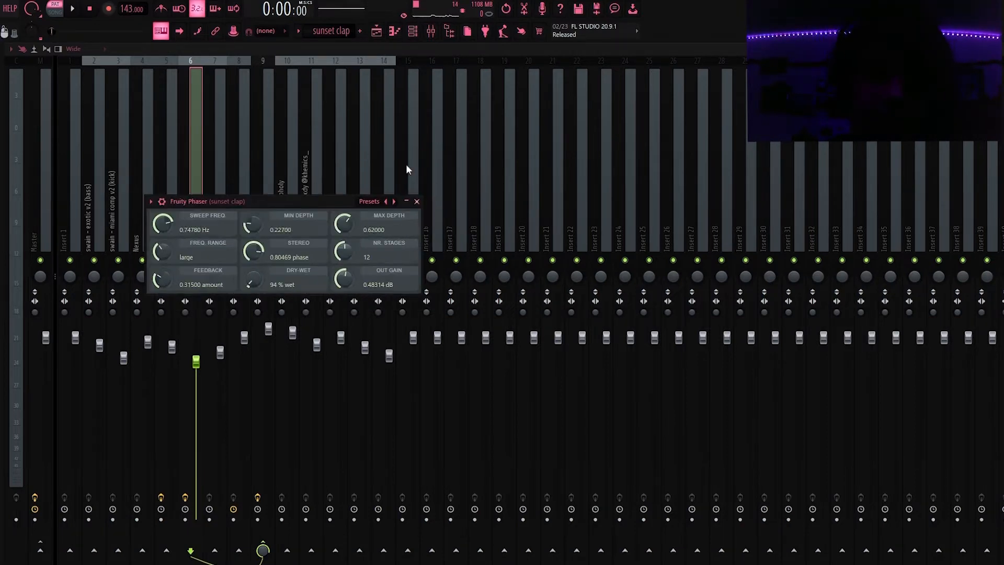
{"action": "left_click", "coordinate": [1000, 121]}
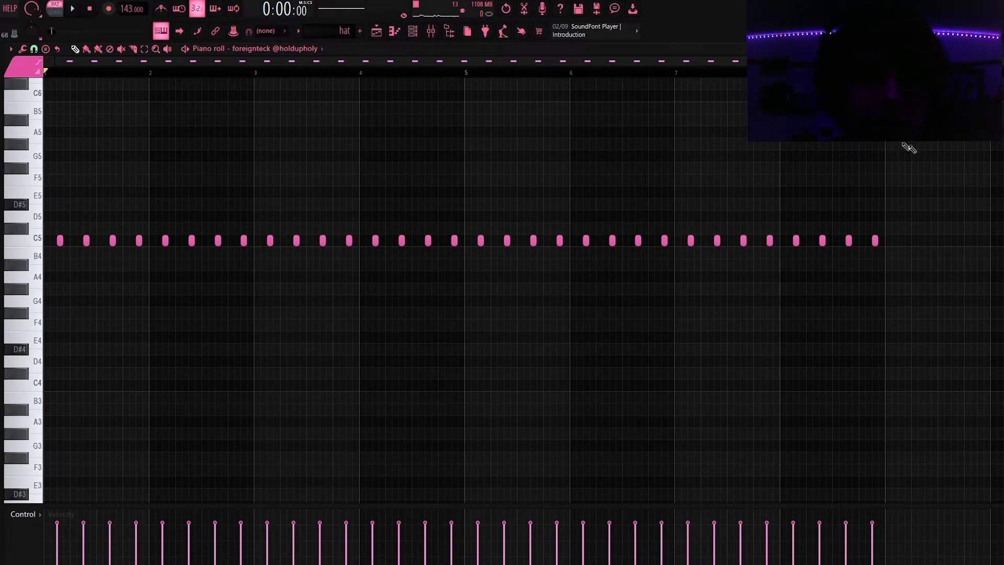
Step: Play back the hat pattern with its offbeat C5 notes
{"action": "key", "text": "space"}
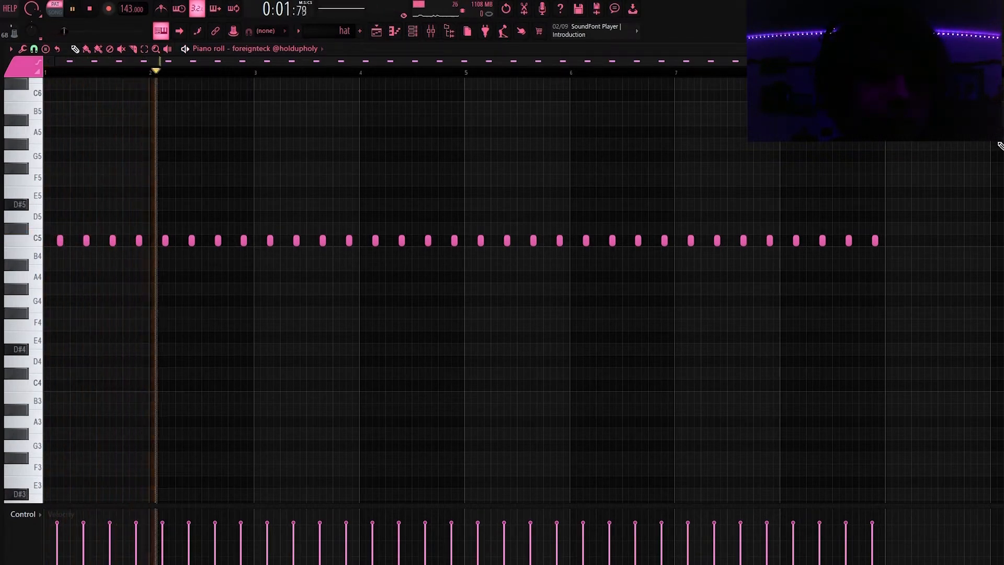
{"action": "key", "text": "space"}
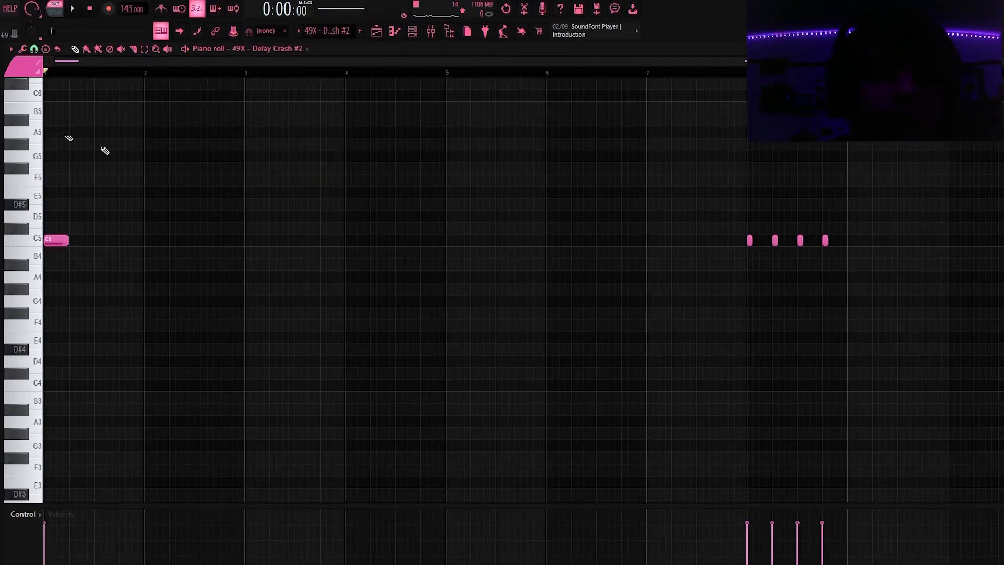
Step: Examine the 49X - Delay Crash #2 sample settings and its C5 notes in bars 1 and 8
{"action": "key", "text": "F6"}
{"action": "left_click", "coordinate": [418, 230]}
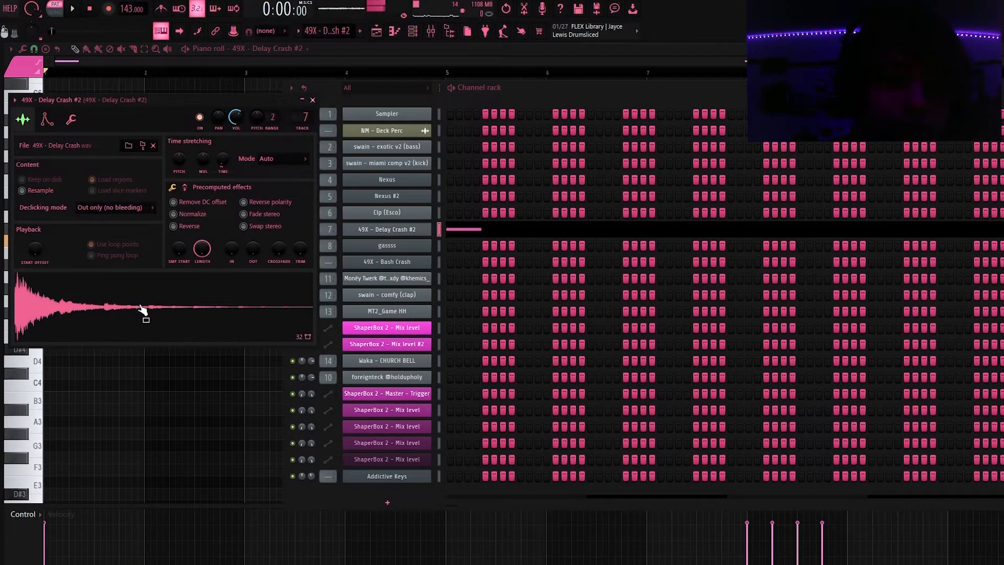
{"action": "key", "text": "F7"}
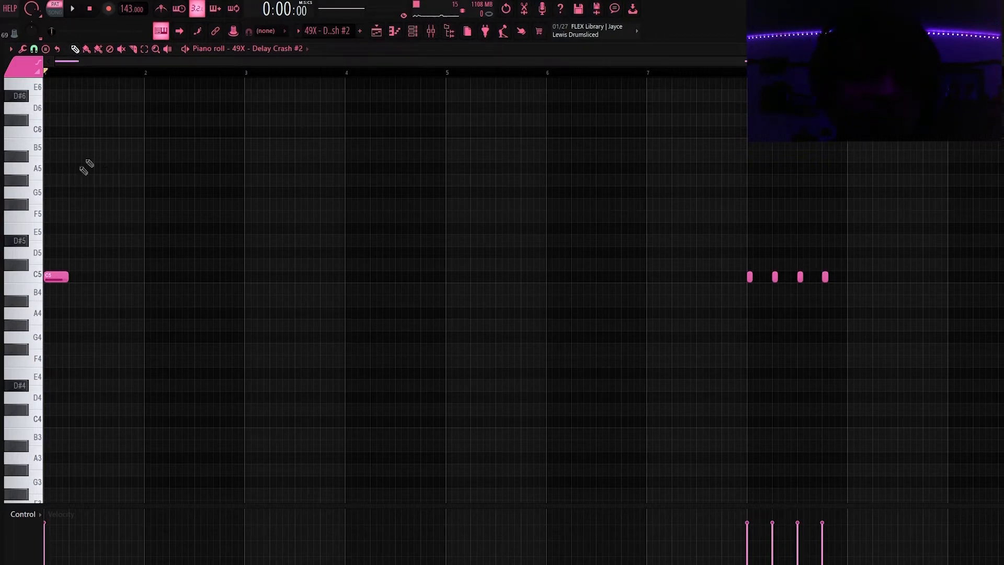
{"action": "left_click", "coordinate": [59, 276]}
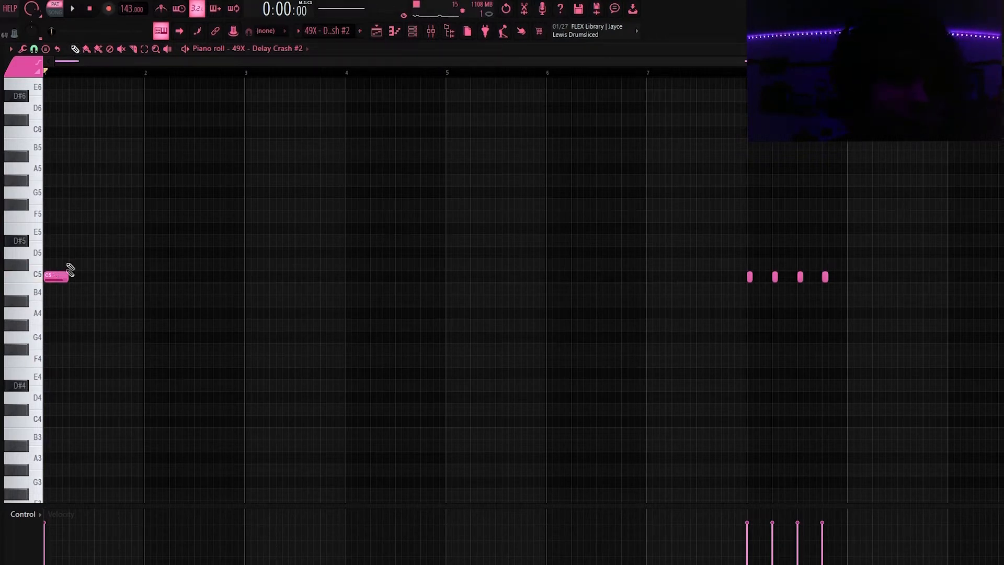
{"action": "scroll", "coordinate": [980, 276], "scroll_direction": "up", "scroll_amount": 3}
{"action": "left_click_drag", "start_coordinate": [408, 69], "coordinate": [622, 89]}
{"action": "scroll", "coordinate": [609, 99], "scroll_direction": "up", "scroll_amount": 2}
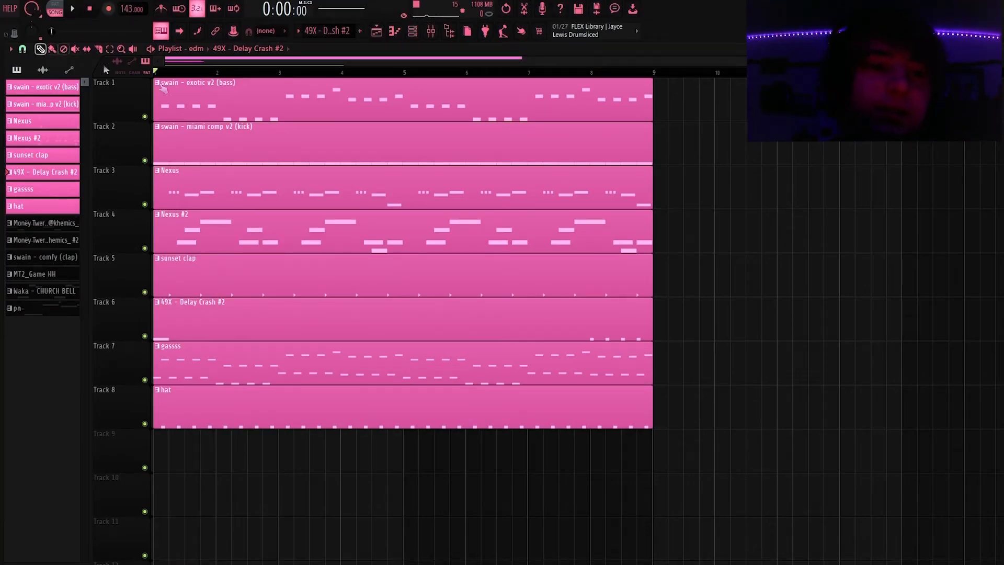
Step: Play back the edm arrangement in the playlist and the Monëy Twerk pattern in the piano roll
{"action": "key", "text": "space"}
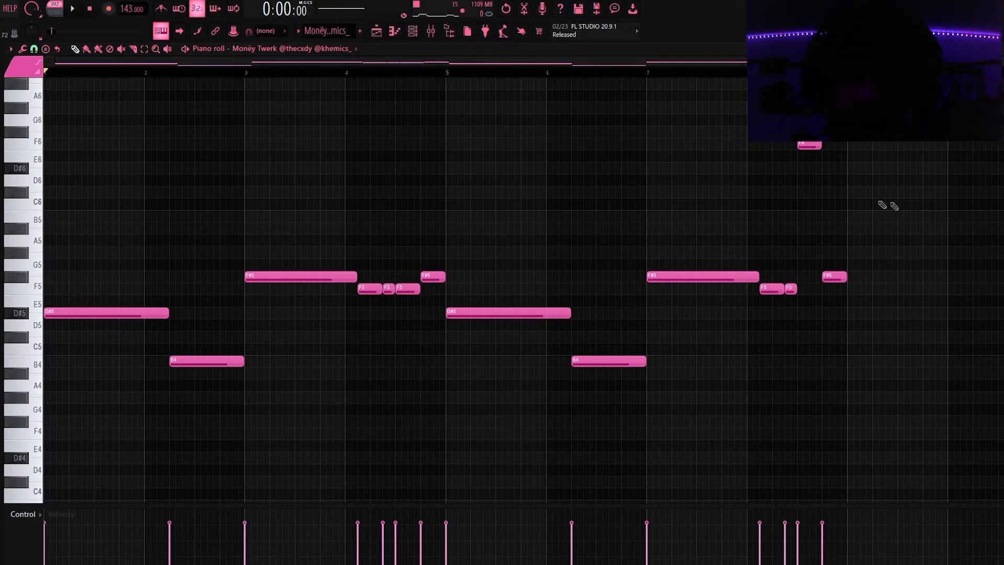
{"action": "key", "text": "space"}
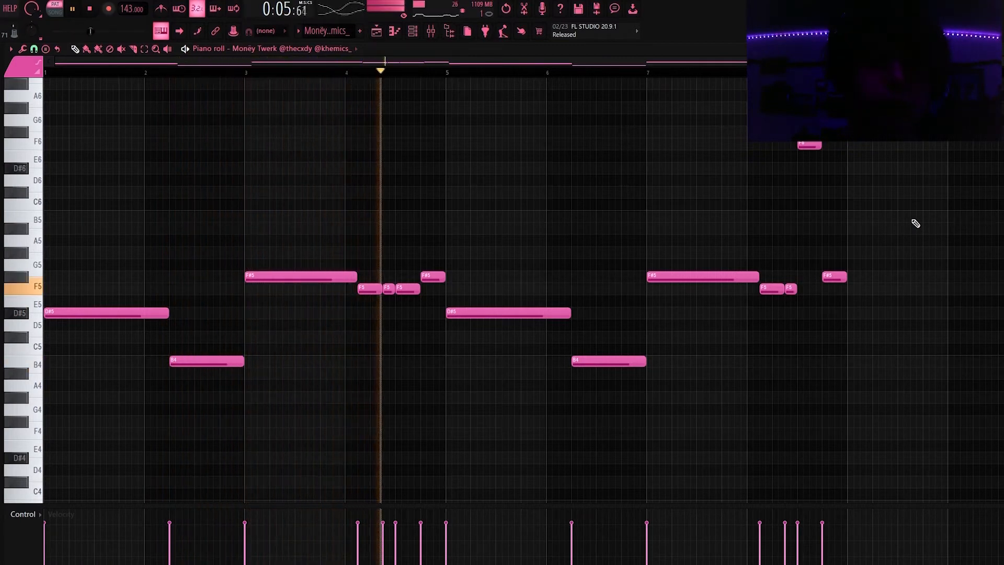
{"action": "key", "text": "space"}
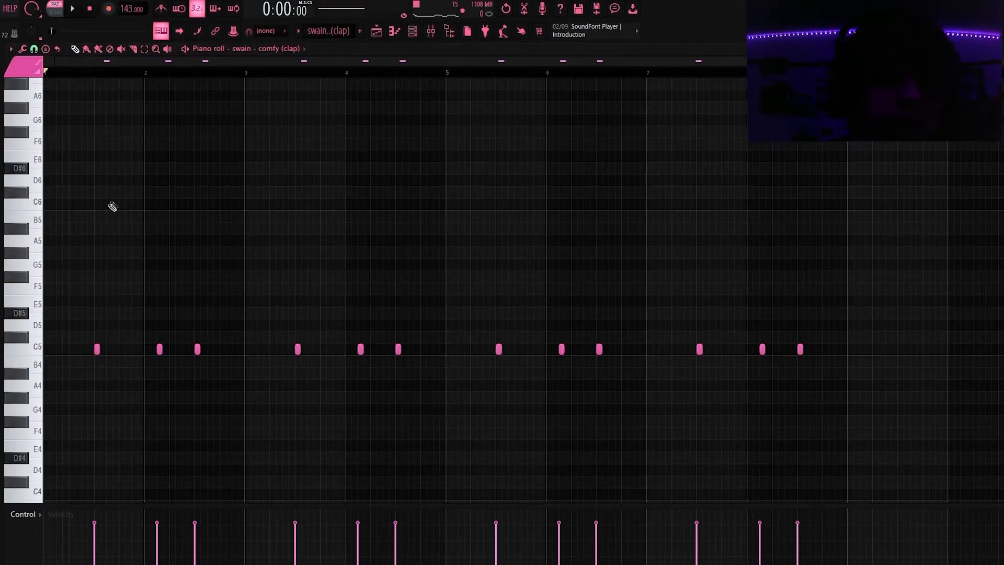
Step: Examine the opening bars of the swain - comfy (clap) pattern, audition its first C5 note and play the pattern back
{"action": "scroll", "coordinate": [111, 205], "scroll_direction": "up", "scroll_amount": 3}
{"action": "left_click_drag", "start_coordinate": [205, 63], "coordinate": [167, 63]}
{"action": "scroll", "coordinate": [102, 335], "scroll_direction": "down", "scroll_amount": 2}
{"action": "left_click", "coordinate": [105, 350]}
{"action": "scroll", "coordinate": [105, 352], "scroll_direction": "up", "scroll_amount": 4}
{"action": "left_click", "coordinate": [117, 348]}
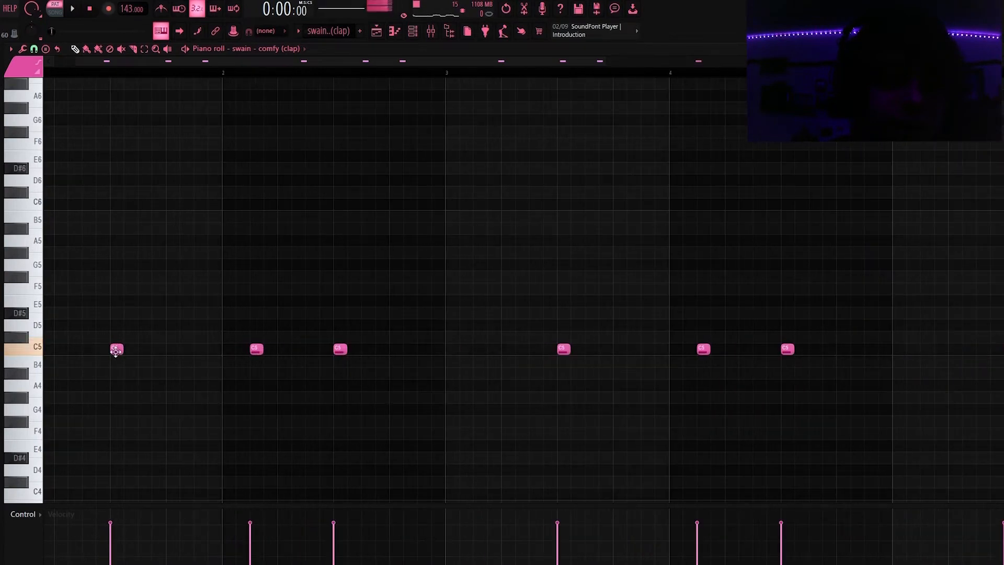
{"action": "key", "text": "space"}
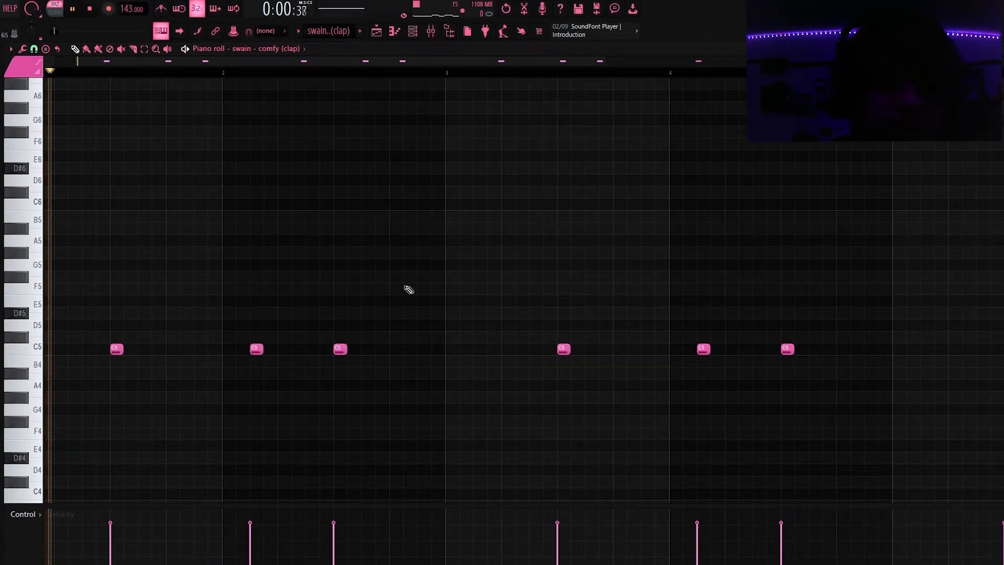
{"action": "scroll", "coordinate": [473, 251], "scroll_direction": "down", "scroll_amount": 2}
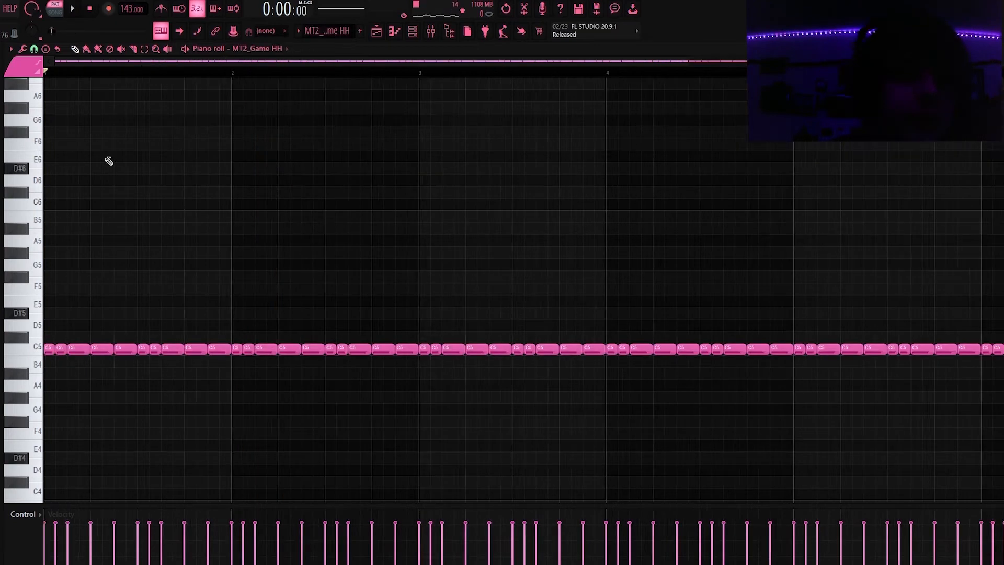
Step: Examine the first bars of the MT2_Game HH hi-hat pattern and play them back
{"action": "scroll", "coordinate": [139, 62], "scroll_direction": "up", "scroll_amount": 2}
{"action": "scroll", "coordinate": [92, 152], "scroll_direction": "up", "scroll_amount": 2}
{"action": "left_click_drag", "start_coordinate": [139, 61], "coordinate": [121, 64]}
{"action": "scroll", "coordinate": [134, 190], "scroll_direction": "down", "scroll_amount": 2}
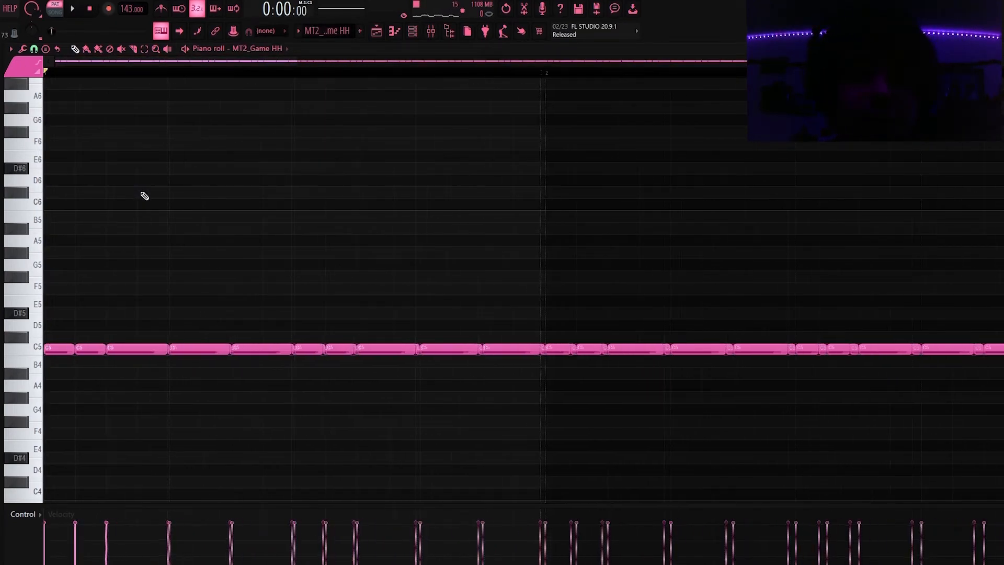
{"action": "key", "text": "space"}
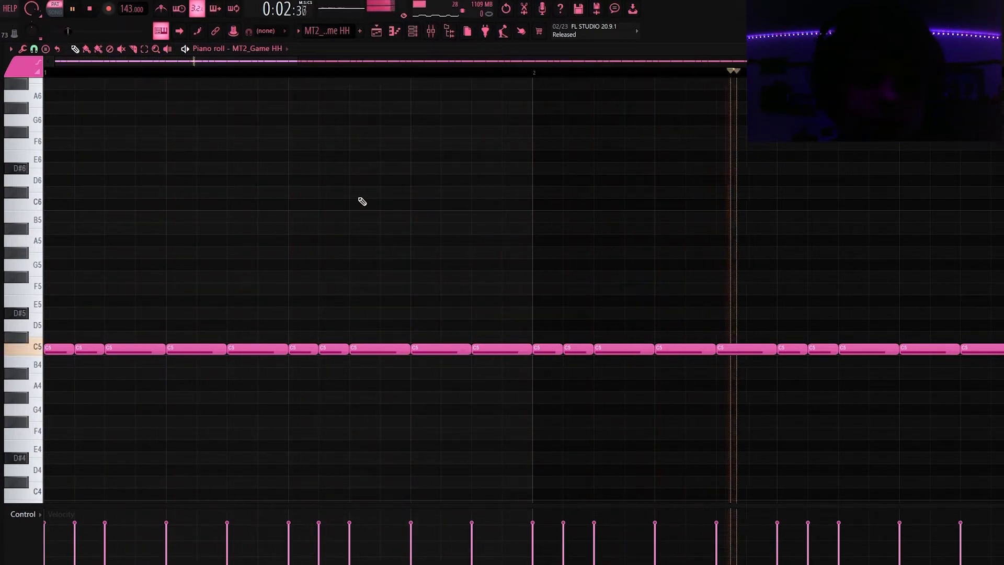
{"action": "key", "text": "space"}
Step: Loop the first half of bar 1 in the MT2_Game HH pattern and listen to its hi-hat rhythm
{"action": "scroll", "coordinate": [63, 337], "scroll_direction": "up", "scroll_amount": 3}
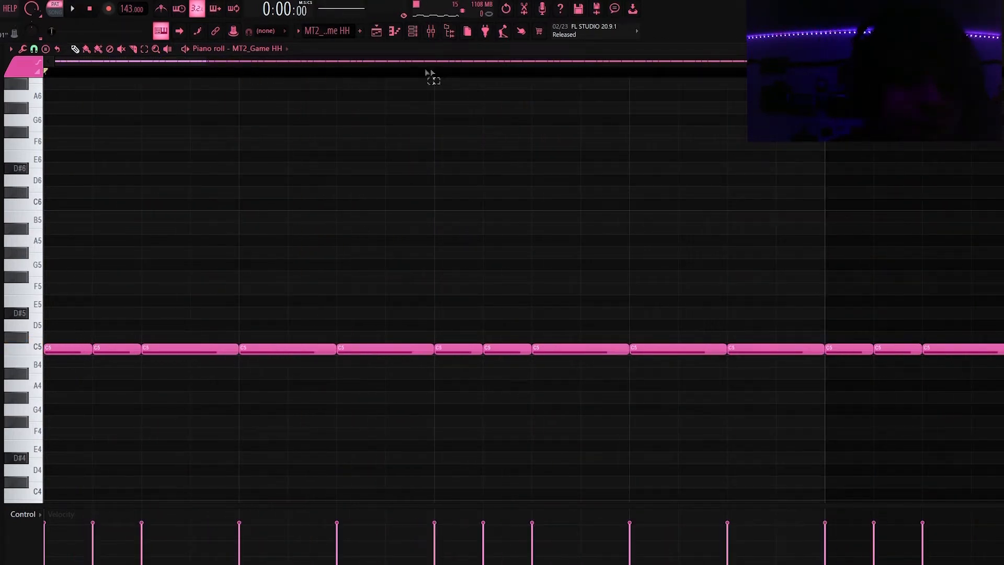
{"action": "left_click_drag", "start_coordinate": [436, 74], "coordinate": [45, 74]}
{"action": "scroll", "coordinate": [45, 76], "scroll_direction": "up", "scroll_amount": 4}
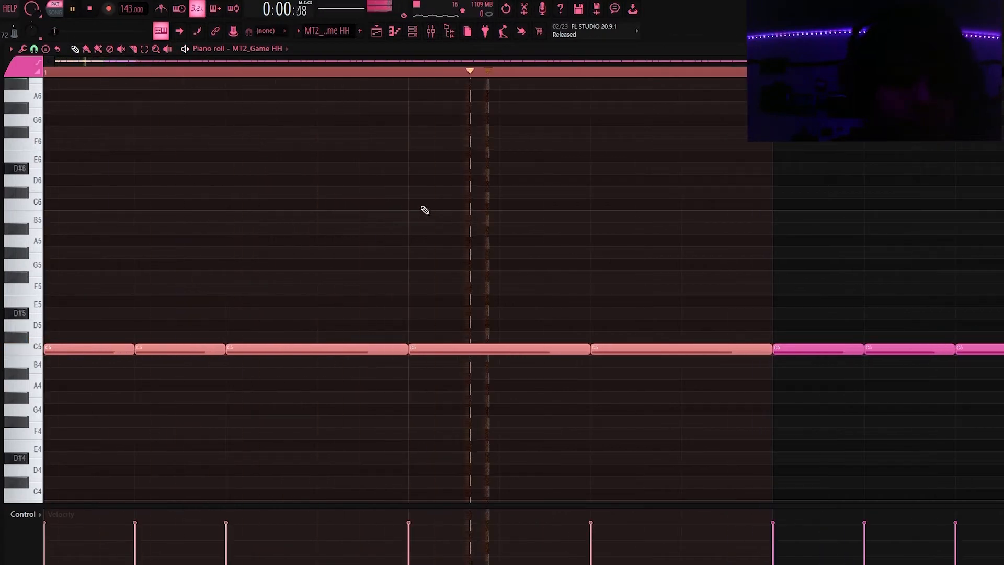
{"action": "scroll", "coordinate": [421, 206], "scroll_direction": "down", "scroll_amount": 1}
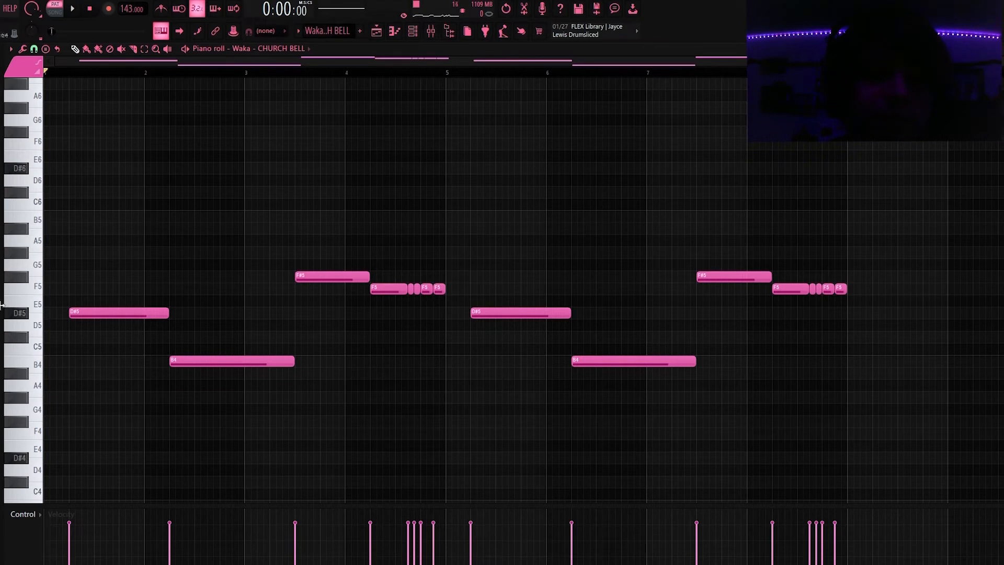
Step: Play back the Waka - CHURCH BELL pattern and the complete trap arrangement in the playlist
{"action": "key", "text": "space"}
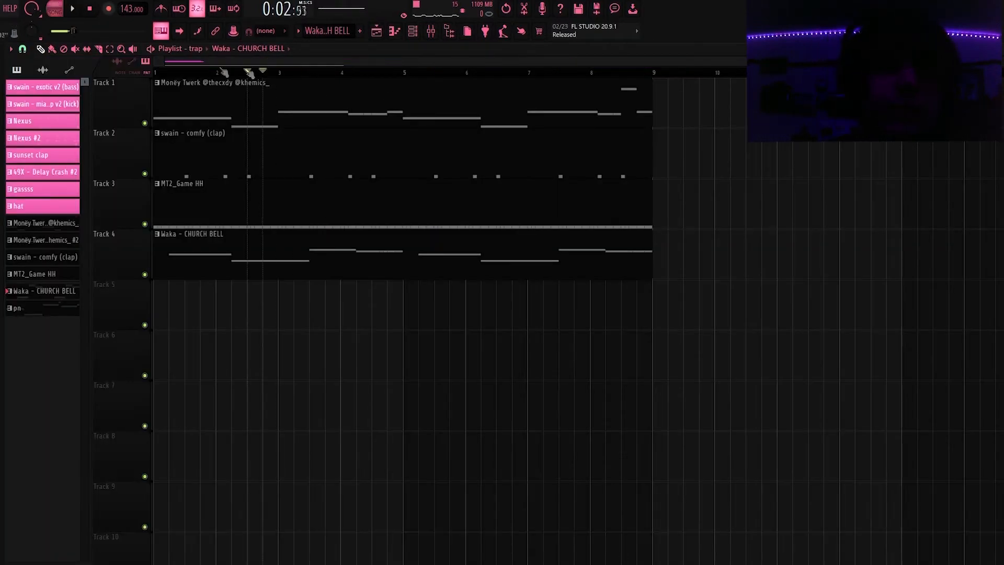
{"action": "key", "text": "space"}
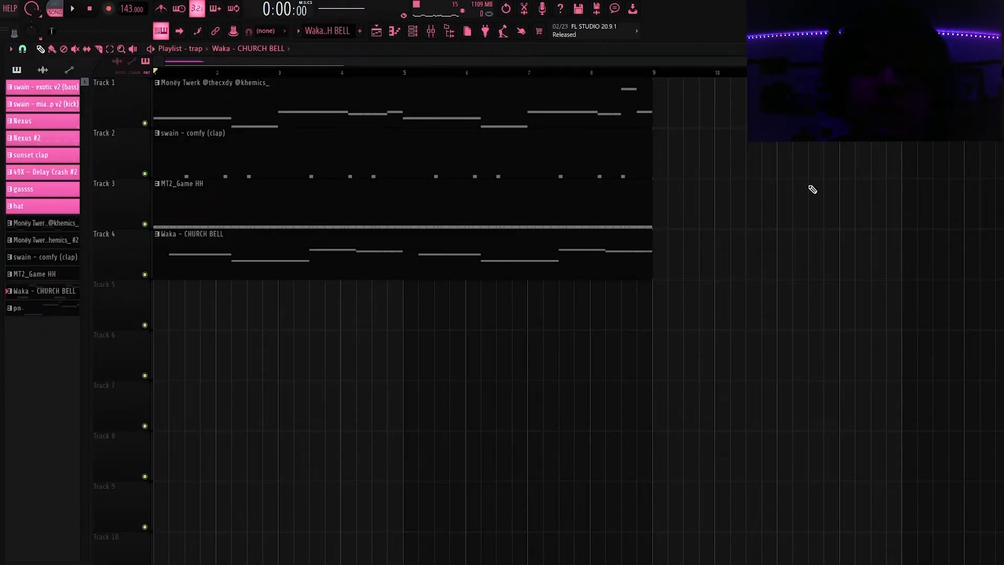
{"action": "key", "text": "space"}
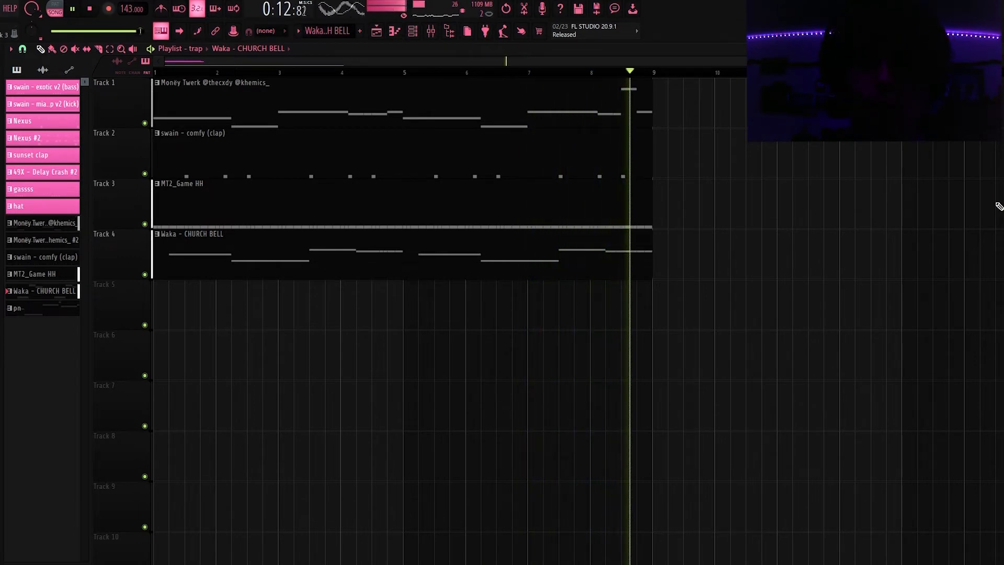
{"action": "key", "text": "space"}
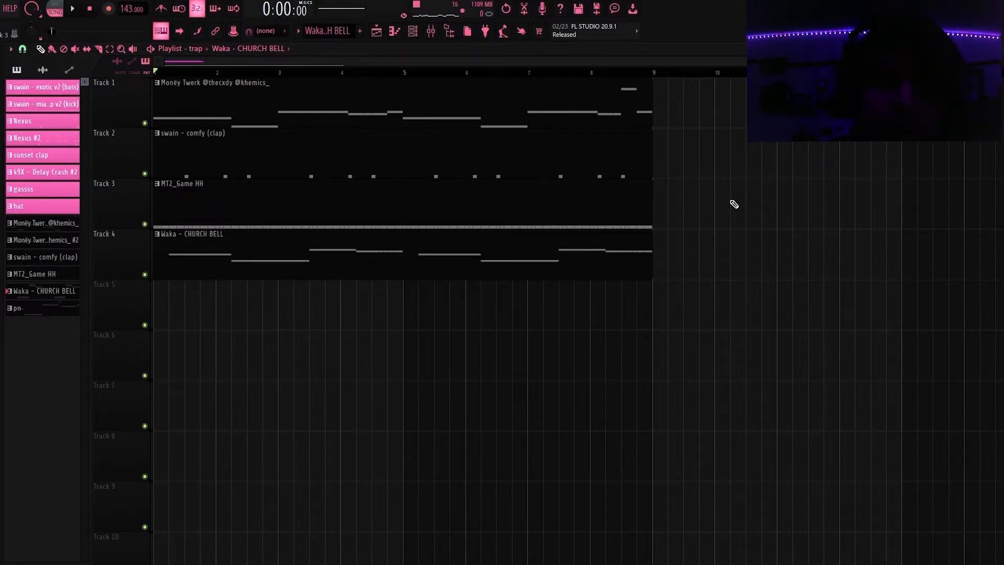
Step: Examine the full song arrangement in the playlist and the ShaperBox 2 effect on the EDM PART track
{"action": "scroll", "coordinate": [196, 56], "scroll_direction": "up", "scroll_amount": 1}
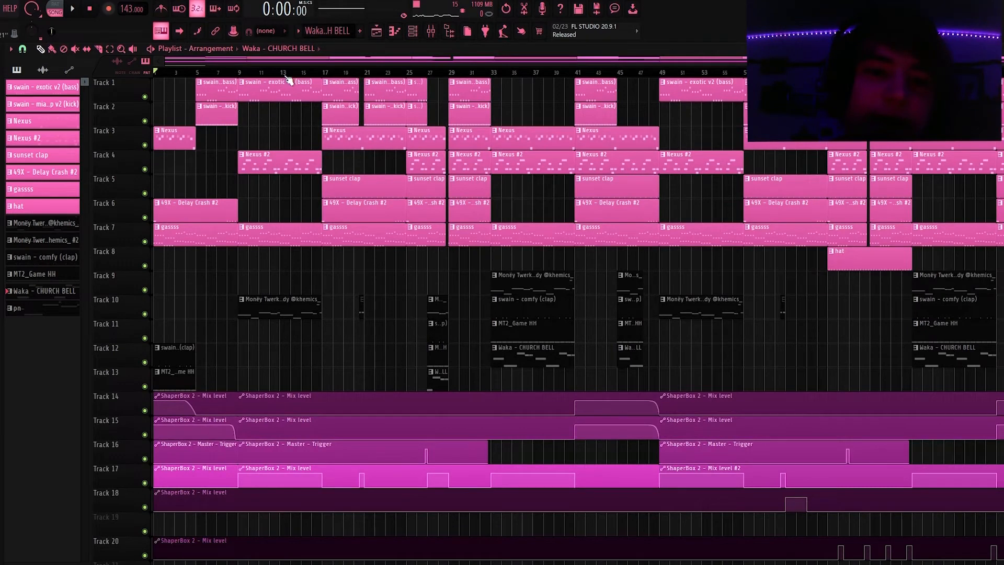
{"action": "scroll", "coordinate": [287, 79], "scroll_direction": "down", "scroll_amount": 2}
{"action": "left_click_drag", "start_coordinate": [998, 83], "coordinate": [154, 215]}
{"action": "left_click", "coordinate": [406, 249]}
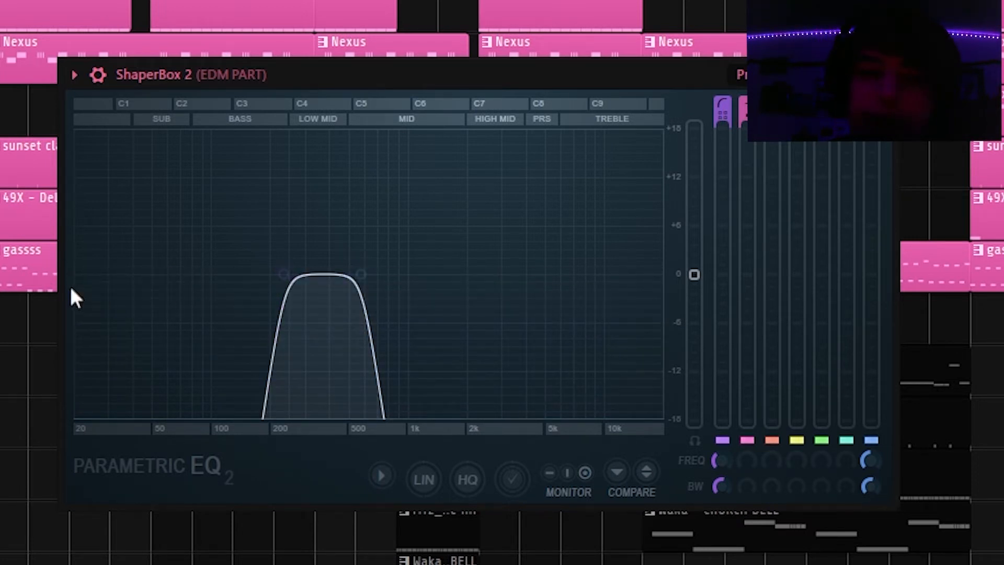
{"action": "left_click_drag", "start_coordinate": [234, 84], "coordinate": [221, 90]}
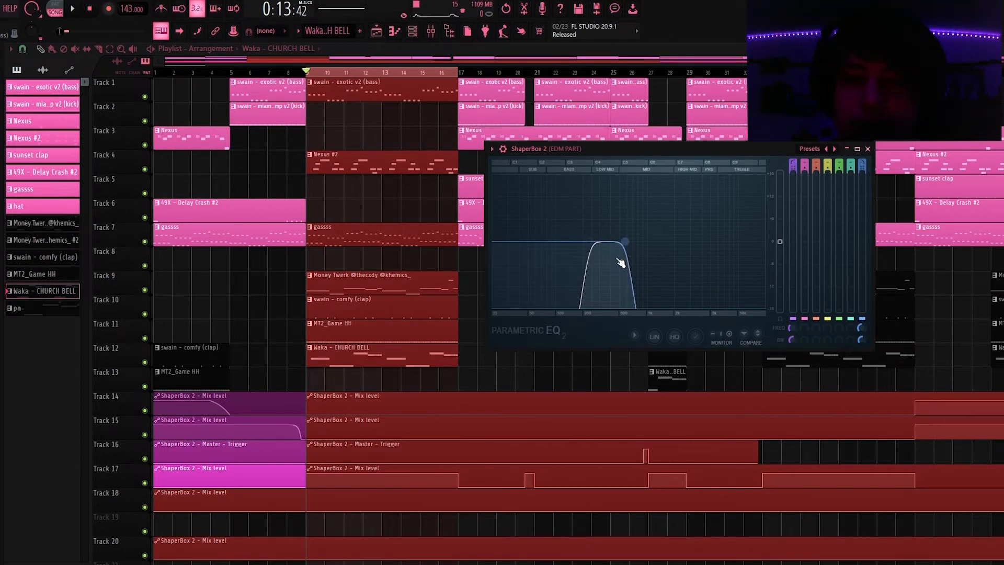
Step: Examine the ShaperBox 2 effect on the Master track, moving its window aside to show the playlist
{"action": "left_click_drag", "start_coordinate": [620, 151], "coordinate": [654, 175]}
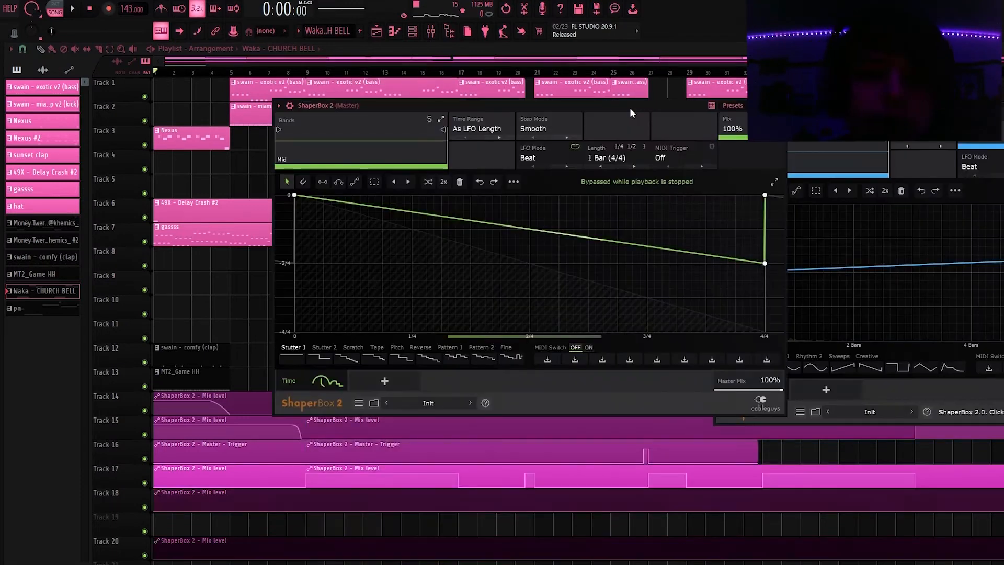
{"action": "left_click_drag", "start_coordinate": [630, 108], "coordinate": [661, 113]}
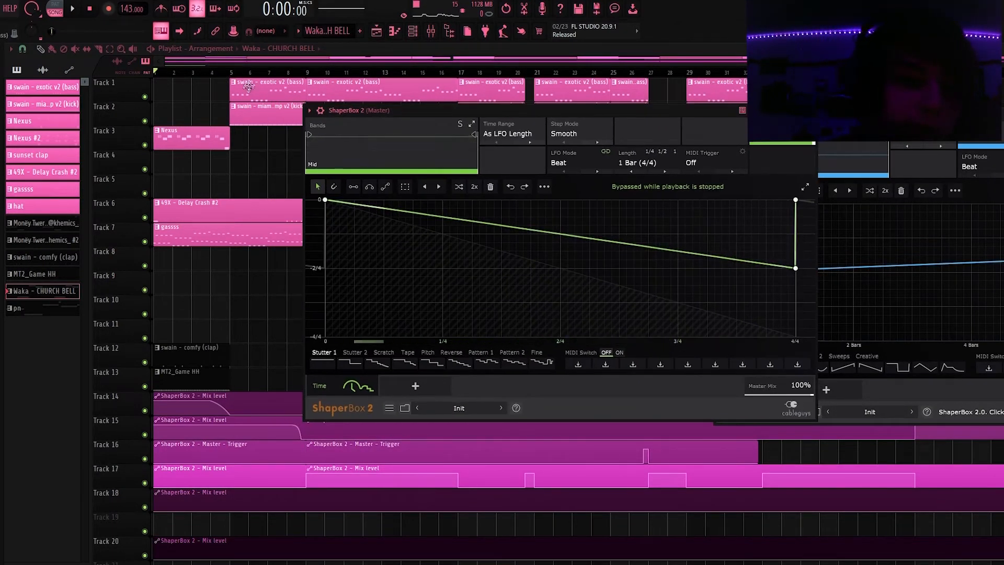
{"action": "left_click_drag", "start_coordinate": [583, 111], "coordinate": [592, 116]}
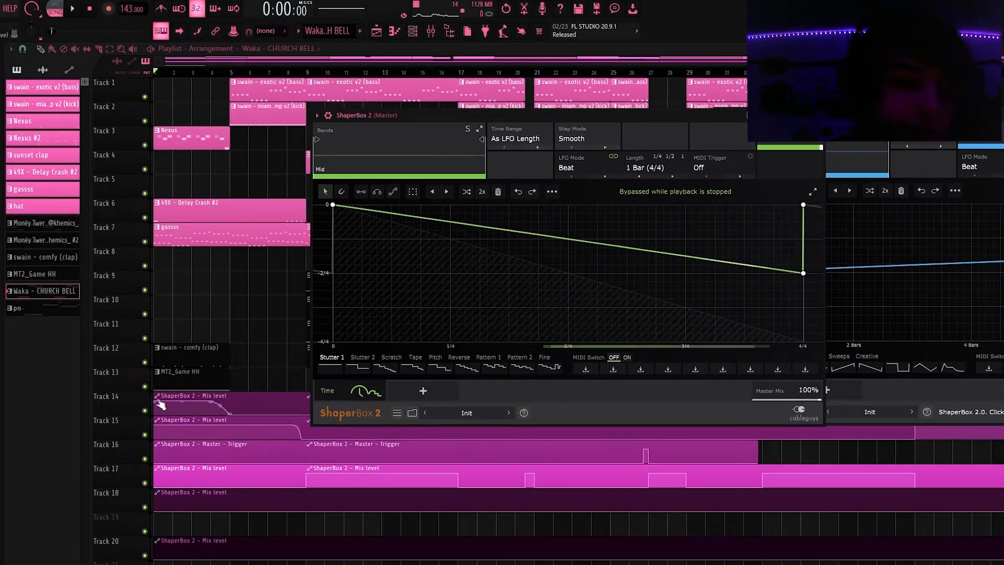
{"action": "left_click_drag", "start_coordinate": [899, 114], "coordinate": [822, 115]}
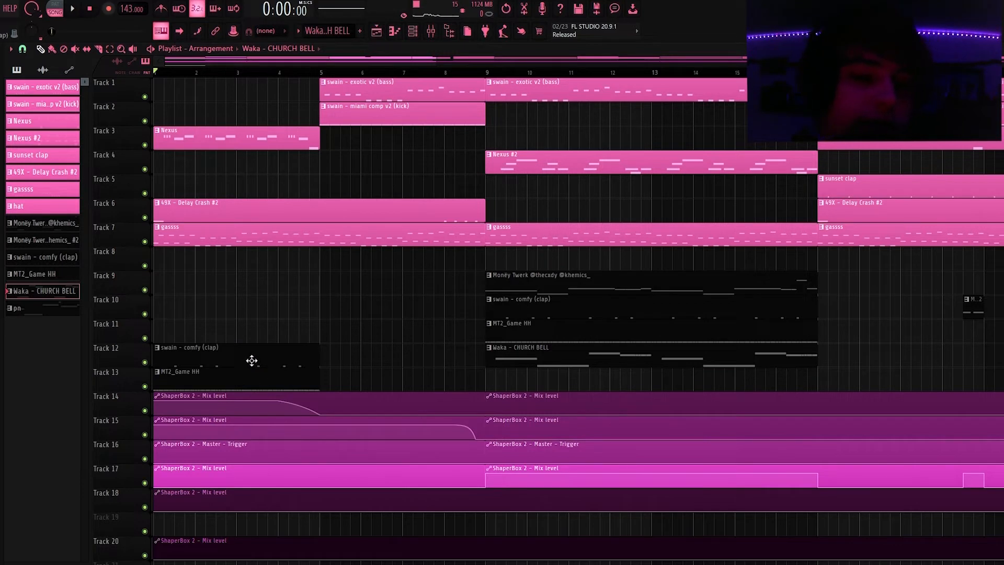
Step: Play back the intro section in bars 1 to 8 of the playlist arrangement
{"action": "left_click_drag", "start_coordinate": [319, 73], "coordinate": [437, 85]}
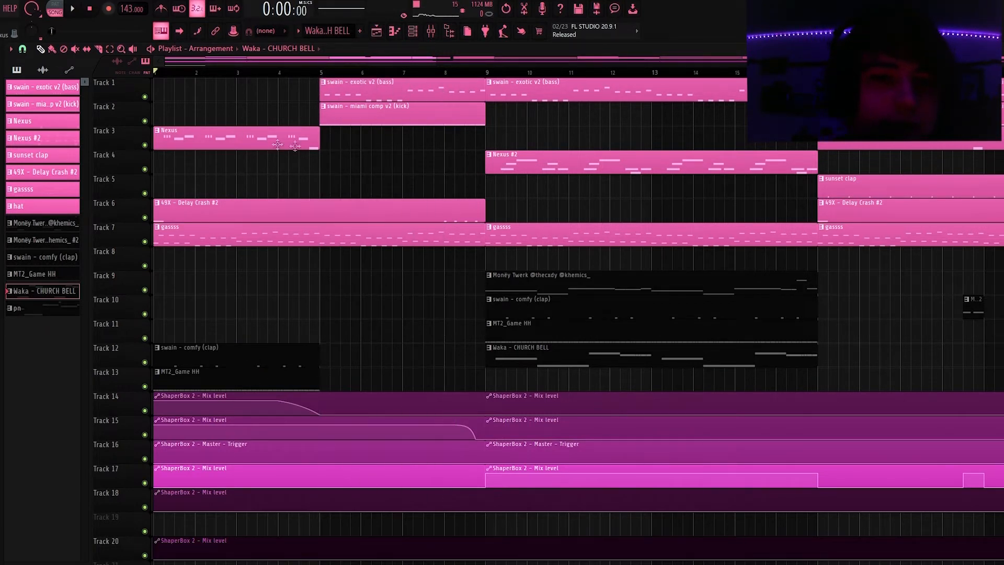
{"action": "key", "text": "space"}
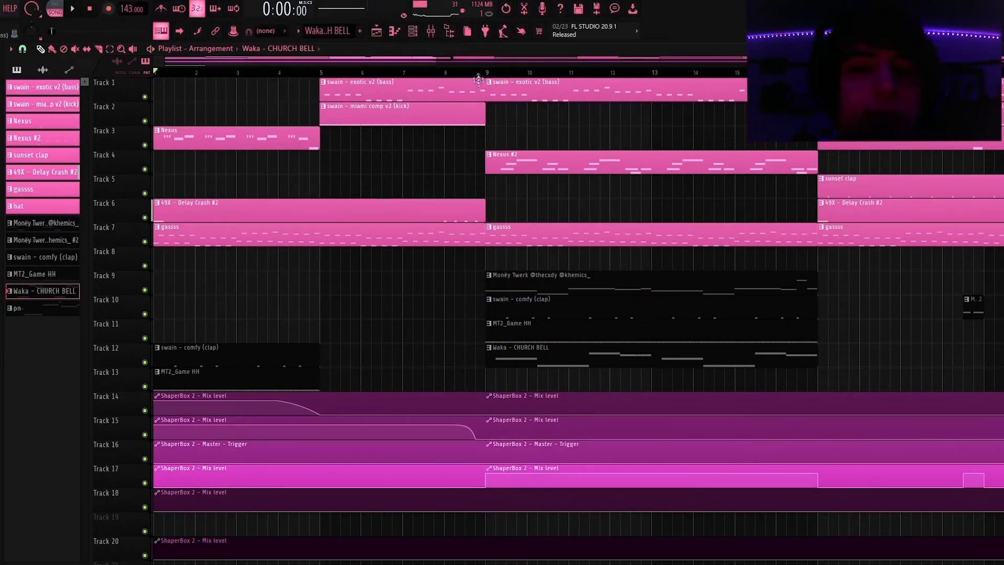
{"action": "left_click_drag", "start_coordinate": [479, 74], "coordinate": [537, 75]}
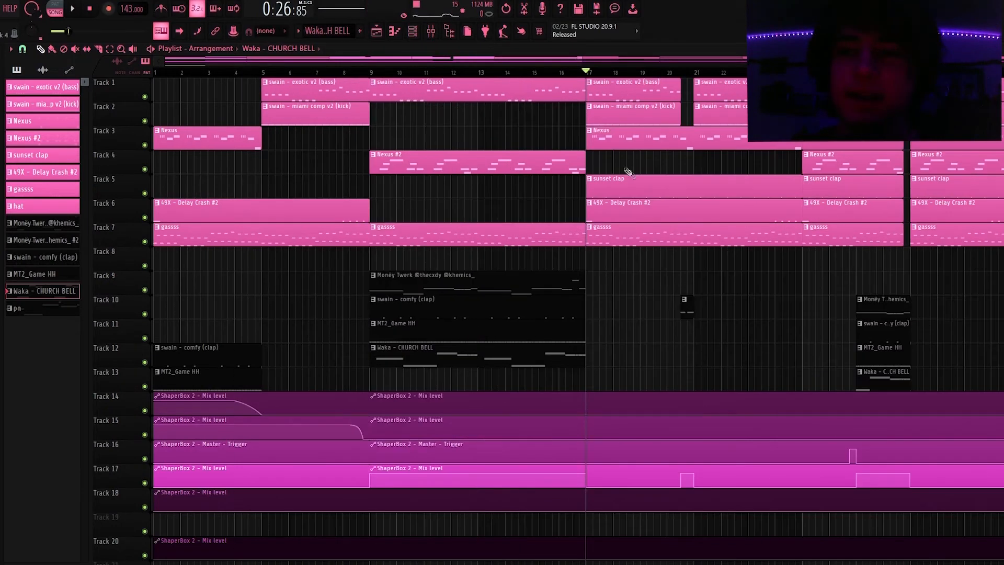
Step: Loop bars 17 to 24 in the playlist and play back the Nexus and sunset clap section
{"action": "scroll", "coordinate": [728, 179], "scroll_direction": "down", "scroll_amount": 2}
{"action": "scroll", "coordinate": [569, 176], "scroll_direction": "up", "scroll_amount": 1}
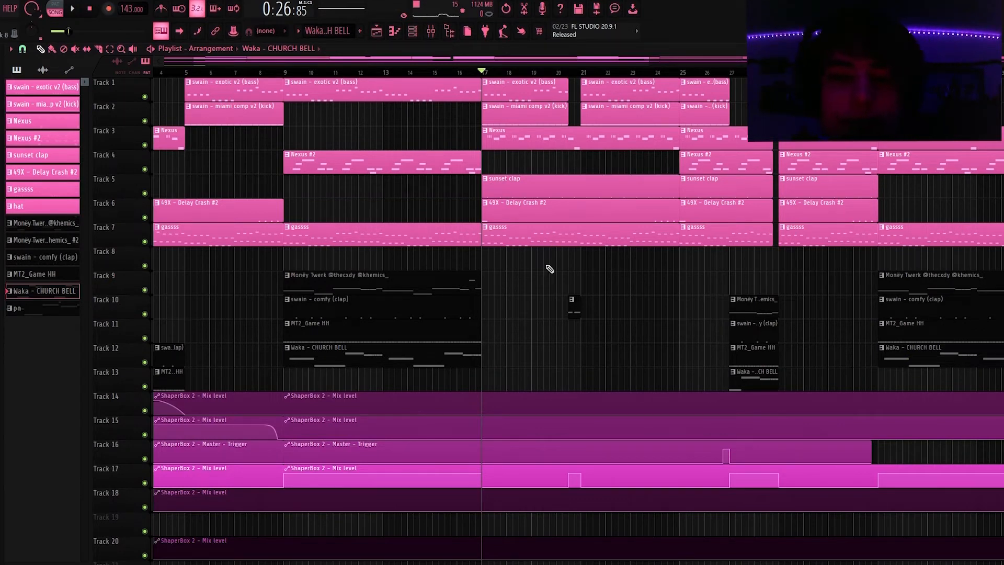
{"action": "scroll", "coordinate": [636, 304], "scroll_direction": "up", "scroll_amount": 1}
{"action": "left_click_drag", "start_coordinate": [698, 73], "coordinate": [427, 95]}
{"action": "key", "text": "space"}
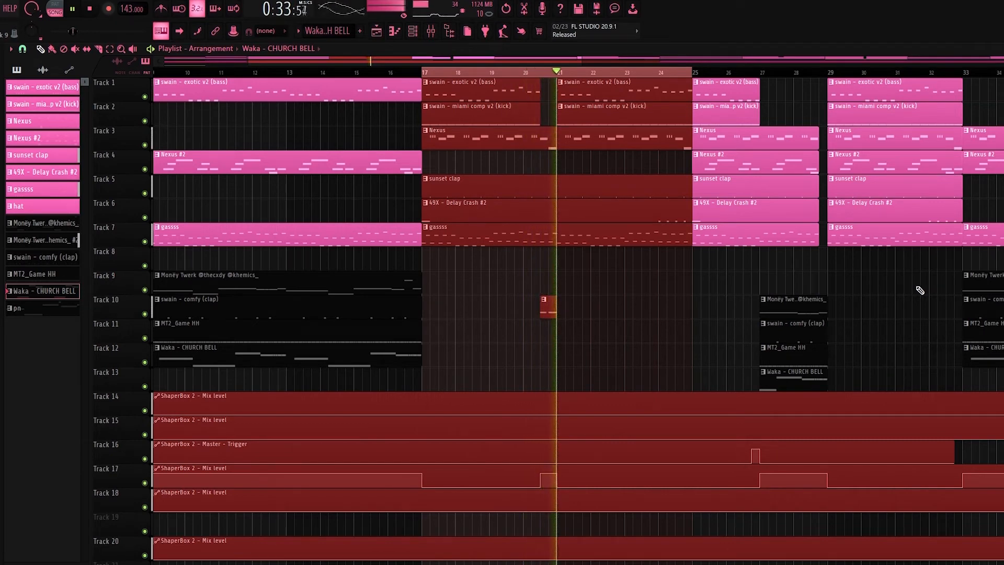
{"action": "key", "text": "space"}
{"action": "left_click_drag", "start_coordinate": [426, 77], "coordinate": [698, 85]}
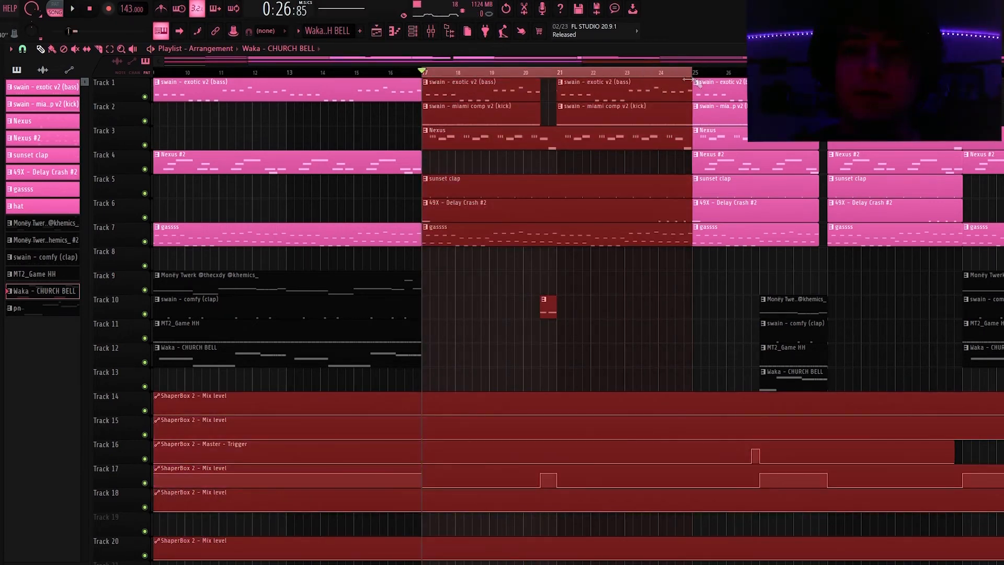
Step: Loop the half-bar break just before bar 21, where the bass and kick drop out, and listen to it
{"action": "scroll", "coordinate": [565, 123], "scroll_direction": "up", "scroll_amount": 2}
{"action": "left_click", "coordinate": [532, 76]}
{"action": "left_click_drag", "start_coordinate": [532, 75], "coordinate": [553, 77]}
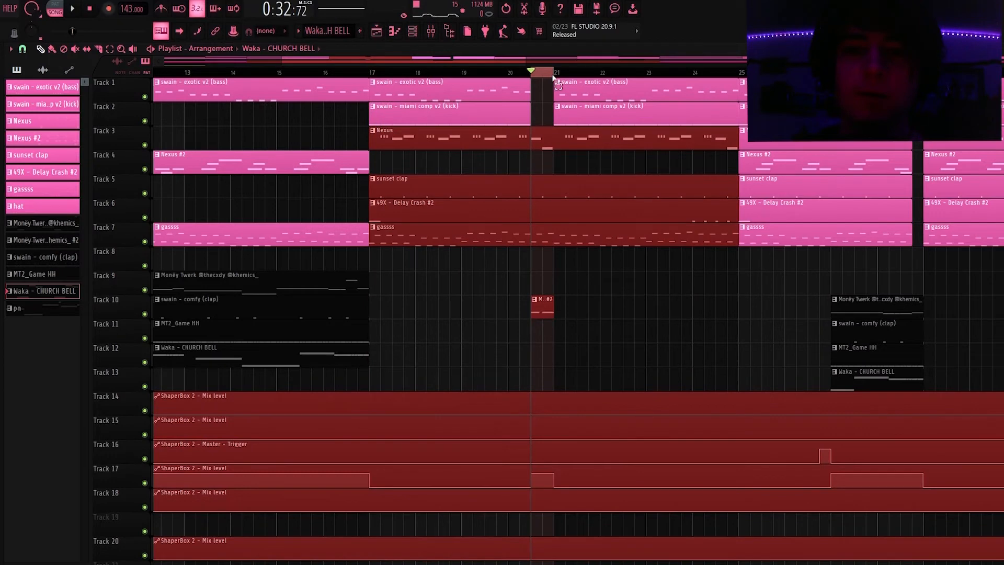
{"action": "scroll", "coordinate": [597, 210], "scroll_direction": "up", "scroll_amount": 3}
{"action": "key", "text": "space"}
{"action": "key", "text": "space"}
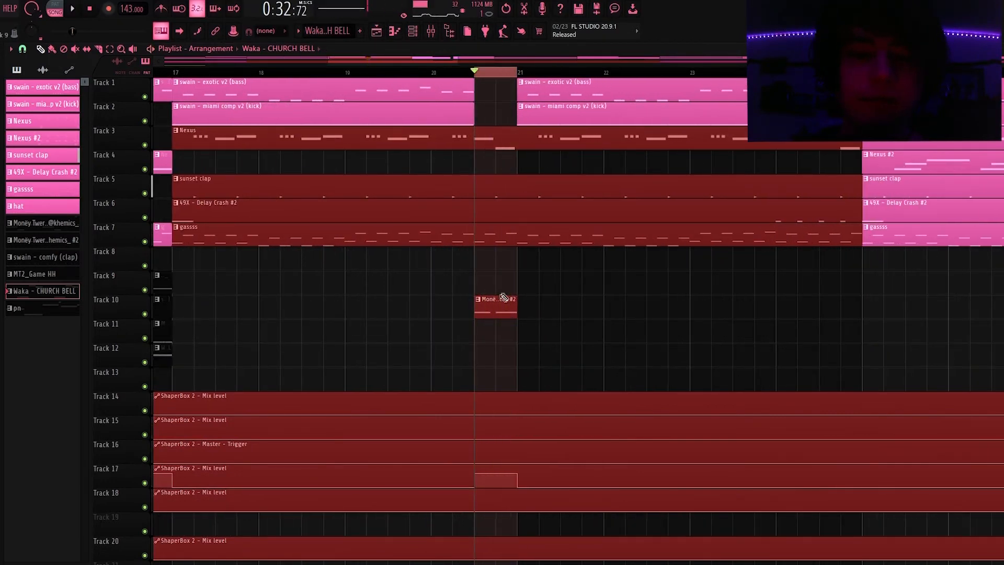
{"action": "key", "text": "space"}
{"action": "key", "text": "space"}
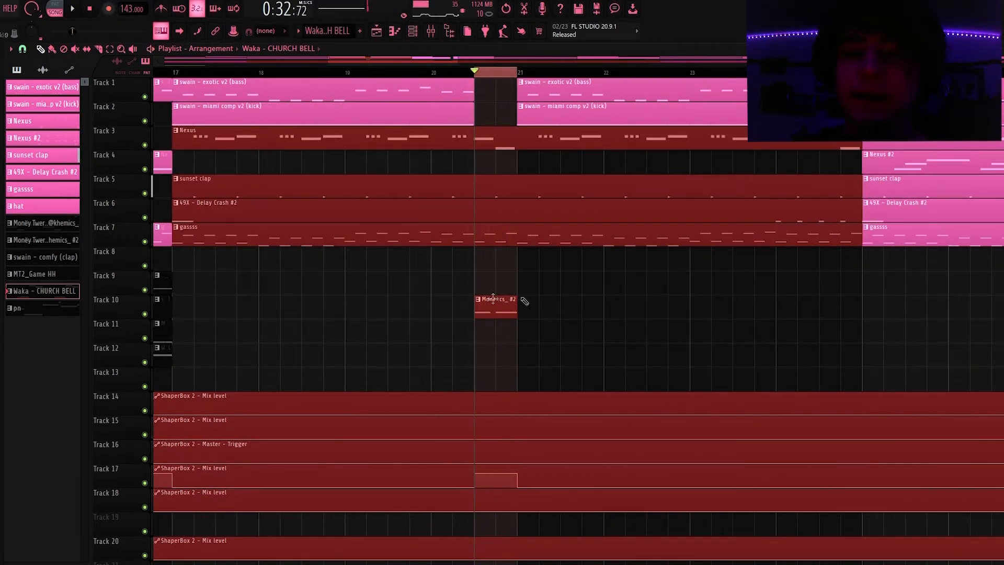
Step: Clear the time selection and play the transition from bar 20 into the half-bar break
{"action": "right_click", "coordinate": [478, 74]}
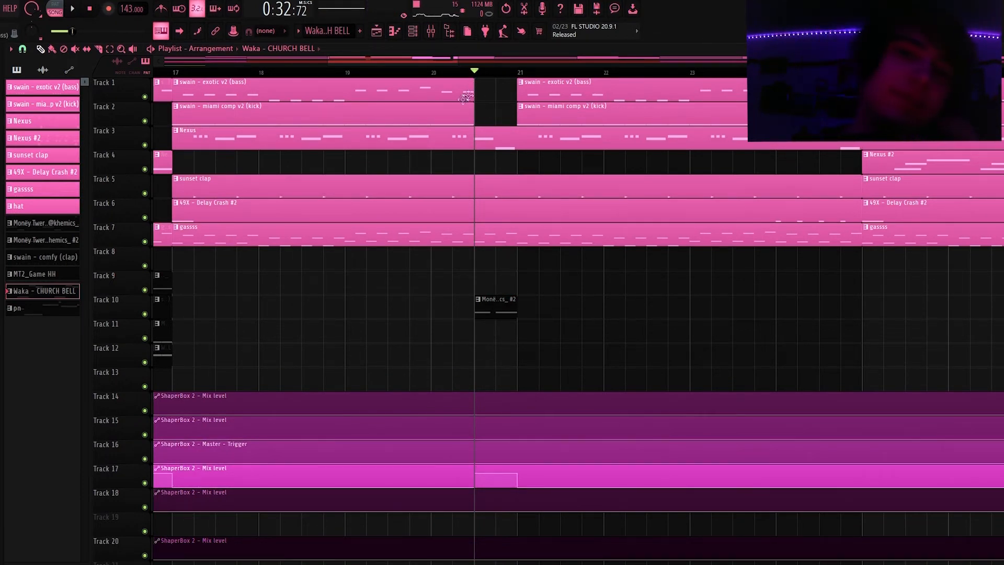
{"action": "left_click", "coordinate": [438, 73]}
{"action": "key", "text": "space"}
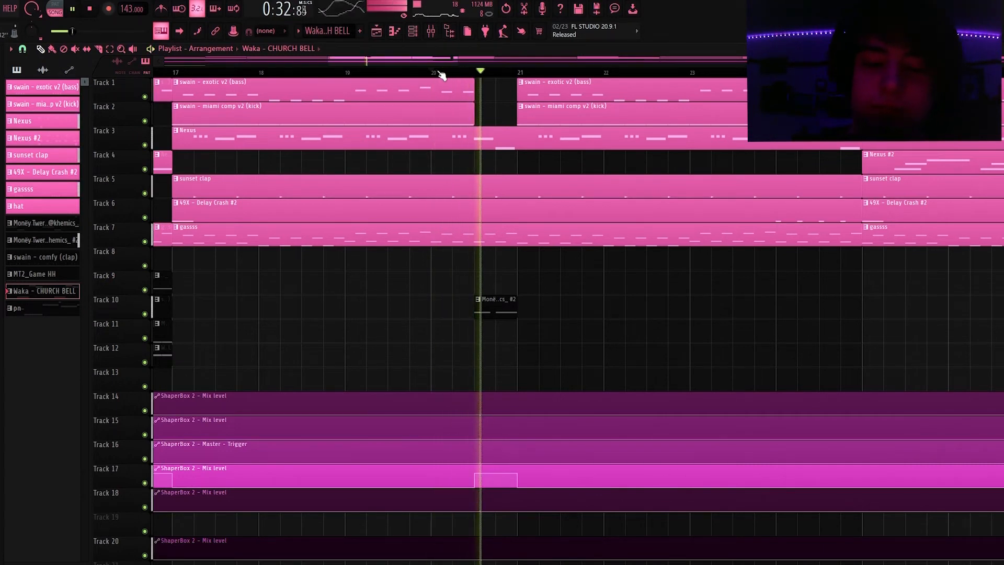
{"action": "key", "text": "space"}
Step: Mark the section starting at bar 25 in the playlist and examine the trap switch in bars 27 and 28
{"action": "scroll", "coordinate": [664, 324], "scroll_direction": "down", "scroll_amount": 2}
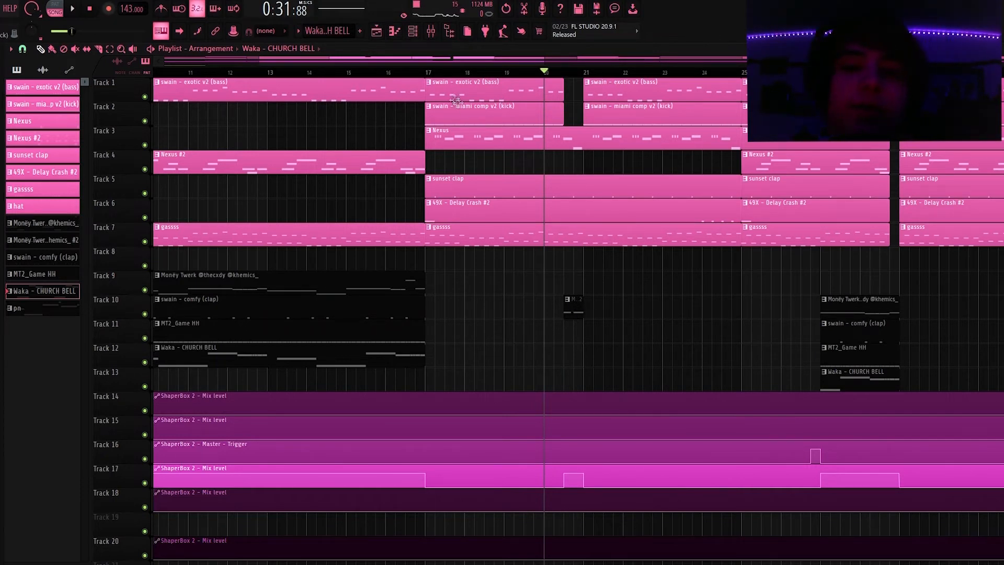
{"action": "left_click", "coordinate": [430, 76]}
{"action": "scroll", "coordinate": [583, 306], "scroll_direction": "down", "scroll_amount": 2}
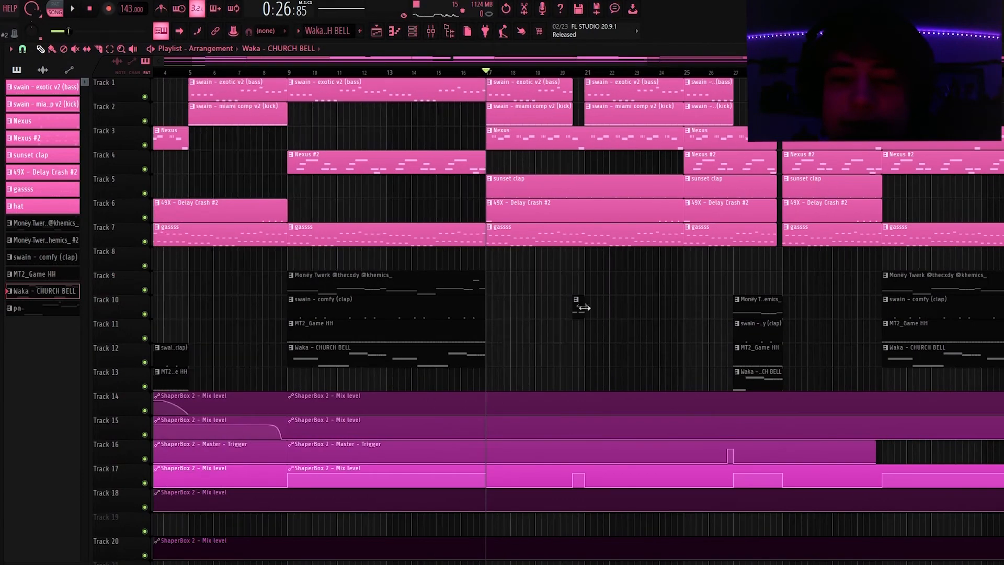
{"action": "scroll", "coordinate": [567, 210], "scroll_direction": "right", "scroll_amount": 3}
{"action": "left_click_drag", "start_coordinate": [531, 74], "coordinate": [719, 107]}
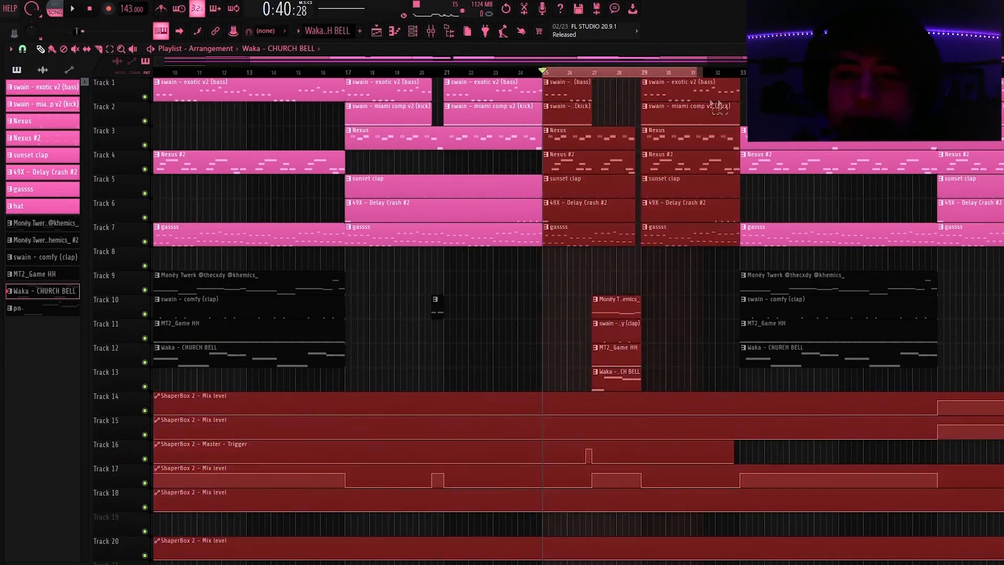
{"action": "scroll", "coordinate": [670, 189], "scroll_direction": "up", "scroll_amount": 2}
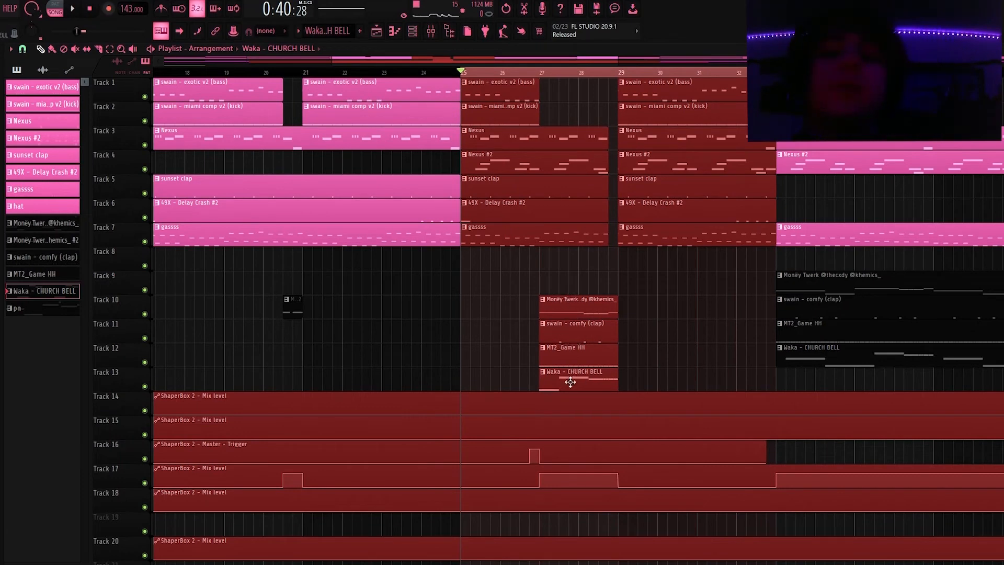
{"action": "scroll", "coordinate": [579, 366], "scroll_direction": "up", "scroll_amount": 1}
{"action": "left_click", "coordinate": [682, 285], "text": "ctrl"}
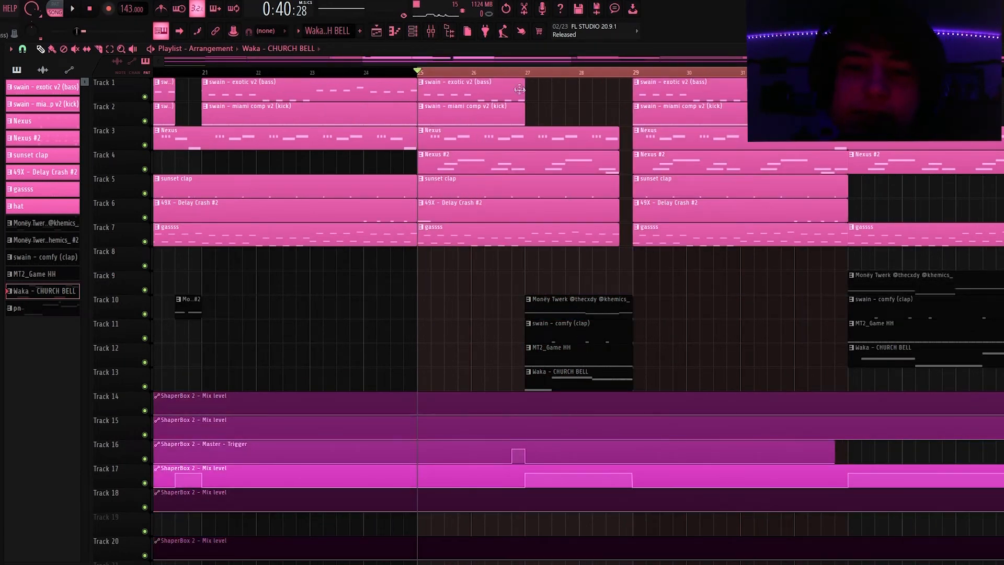
Step: Inspect the Master effect's Trigger, SlowDown and DeClick controls behind the Track 16 automation, and close the effect window
{"action": "scroll", "coordinate": [515, 79], "scroll_direction": "up", "scroll_amount": 2}
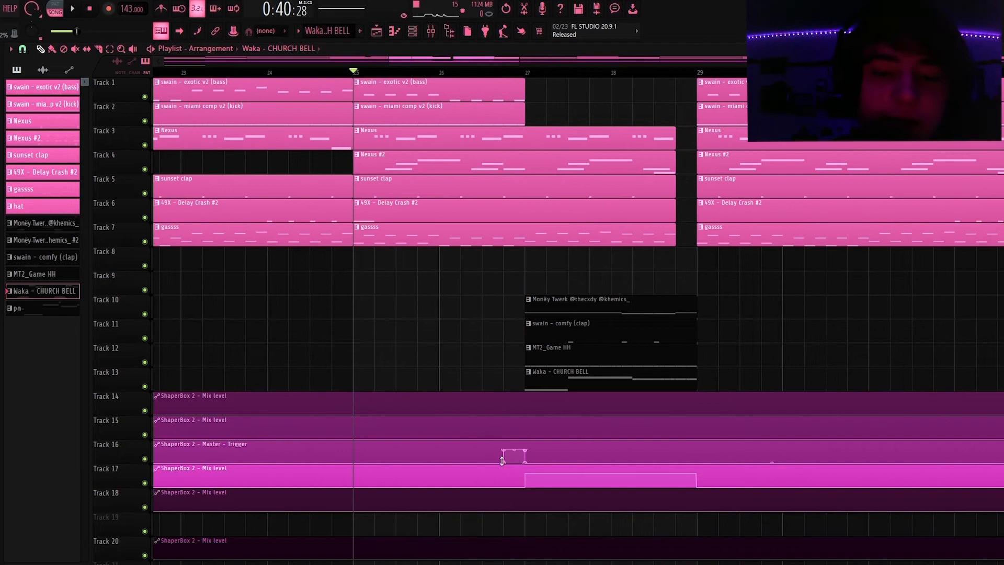
{"action": "left_click_drag", "start_coordinate": [1, 142], "coordinate": [724, 226]}
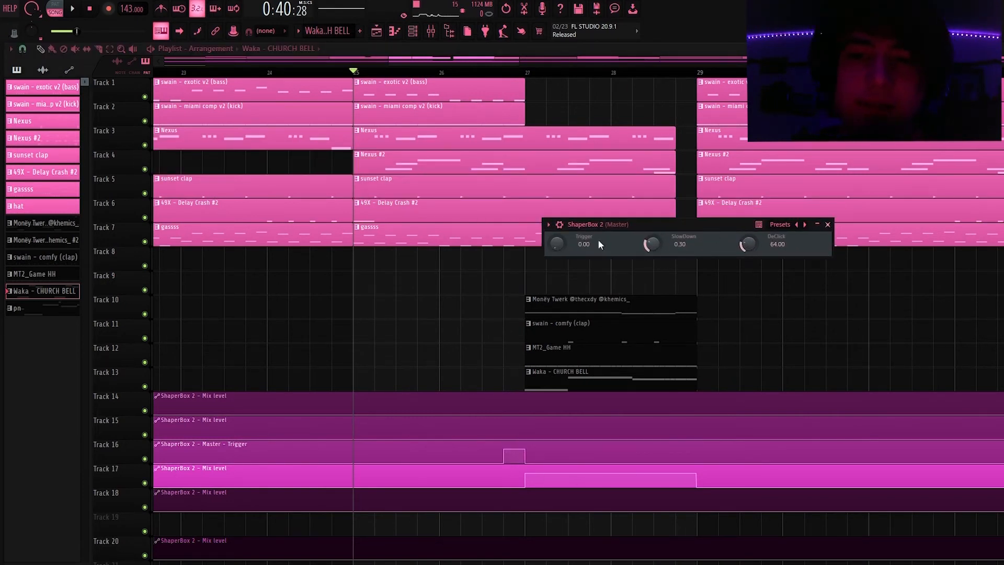
{"action": "left_click", "coordinate": [828, 224]}
Step: Play the arrangement from bar 25 through the trap switch to bar 29
{"action": "scroll", "coordinate": [856, 341], "scroll_direction": "down", "scroll_amount": 3}
{"action": "scroll", "coordinate": [868, 341], "scroll_direction": "up", "scroll_amount": 3}
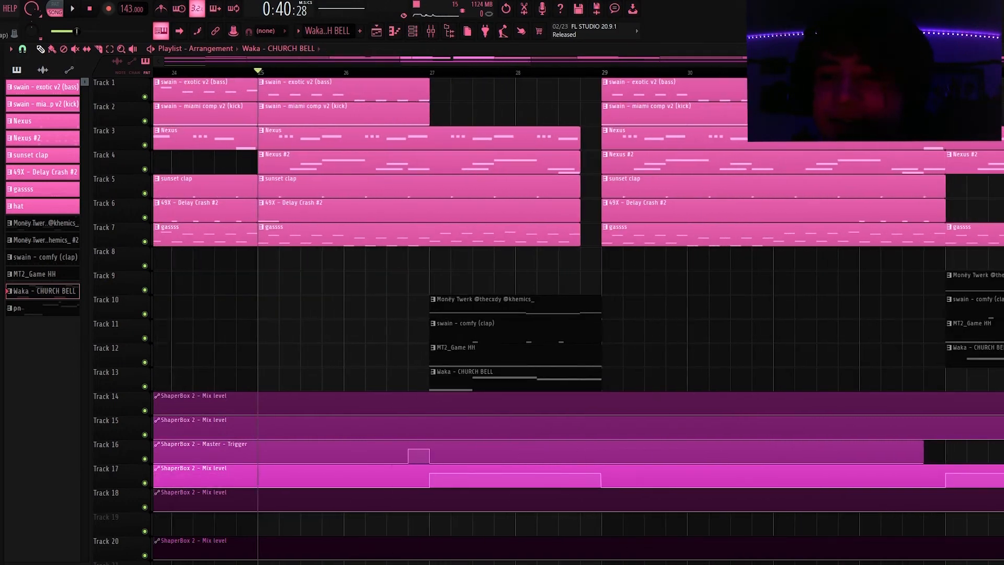
{"action": "key", "text": "space"}
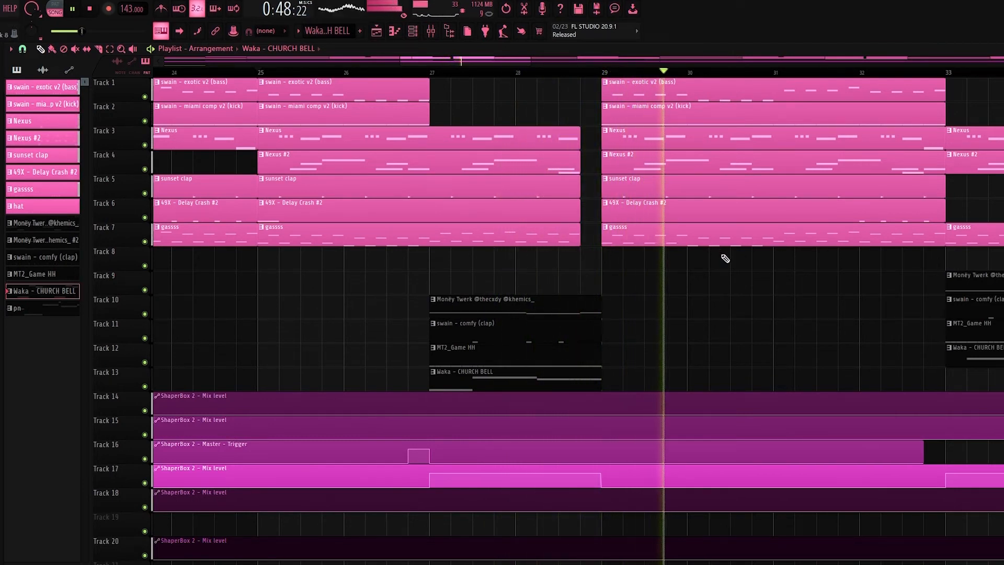
{"action": "key", "text": "space"}
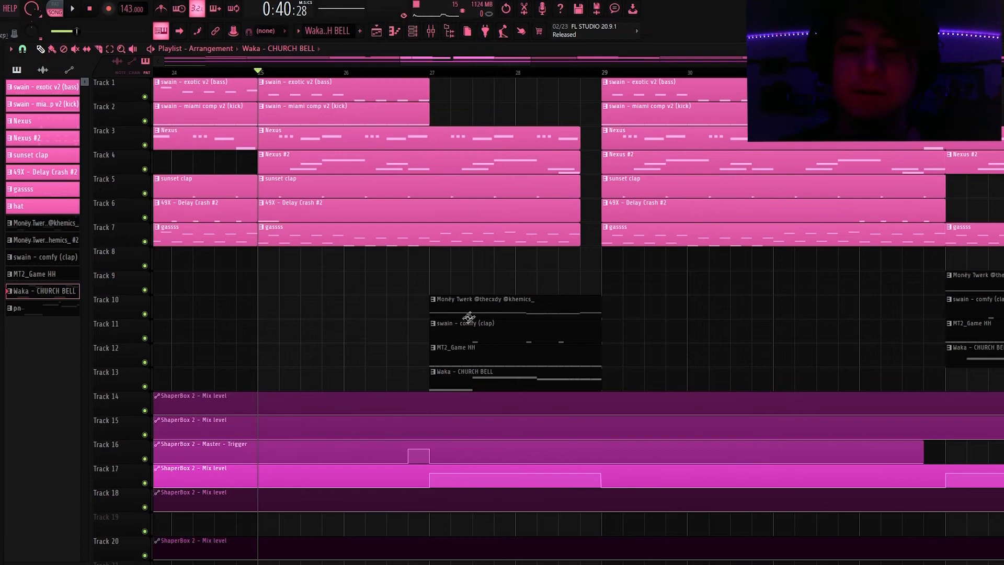
Step: Mark bars 33 to 40 and bars 41 to 48 in turn to examine how the EDM and trap sections alternate
{"action": "scroll", "coordinate": [466, 222], "scroll_direction": "down", "scroll_amount": 6}
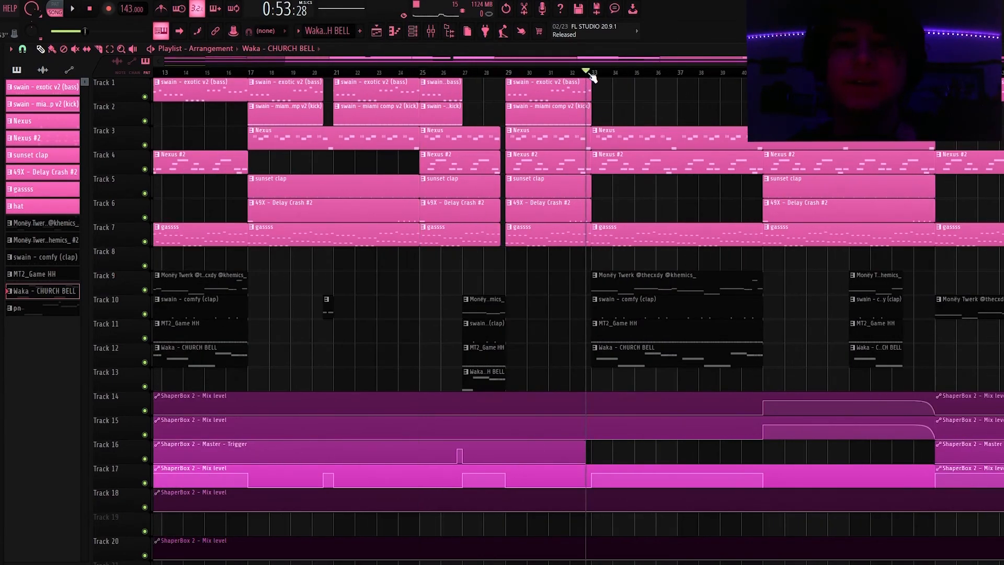
{"action": "left_click_drag", "start_coordinate": [587, 72], "coordinate": [742, 73]}
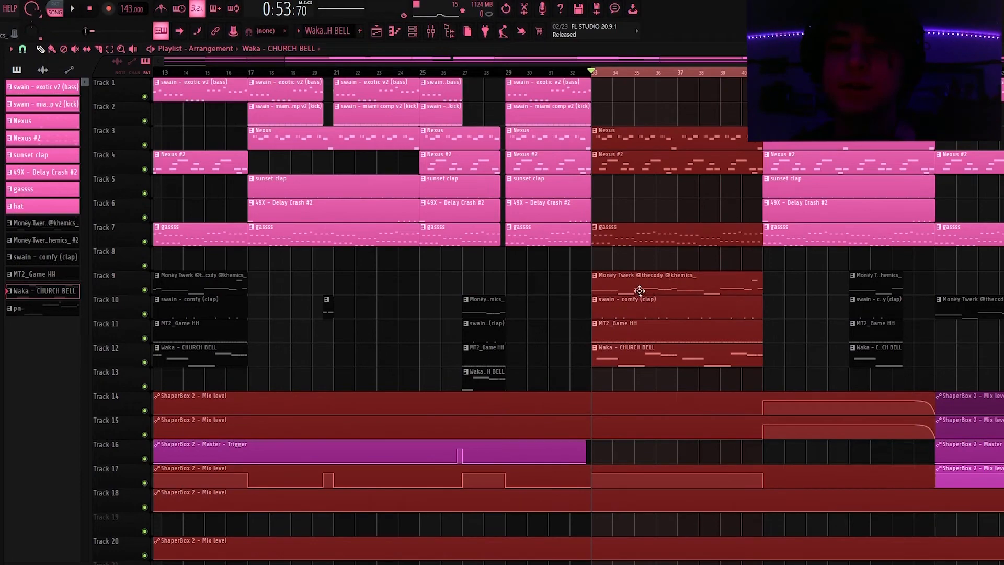
{"action": "scroll", "coordinate": [231, 298], "scroll_direction": "down", "scroll_amount": 4}
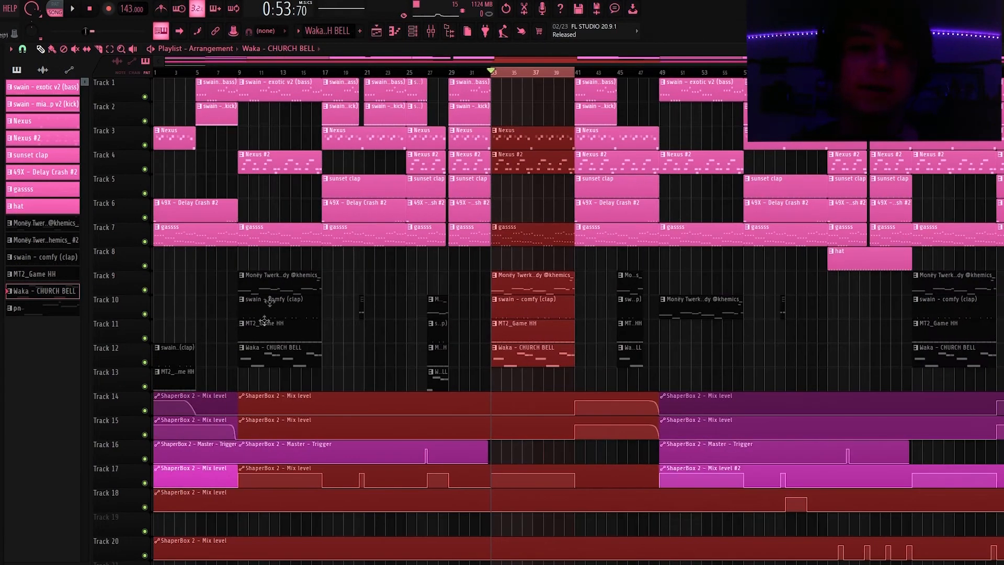
{"action": "key", "text": "ctrl+Right"}
{"action": "left_click_drag", "start_coordinate": [657, 80], "coordinate": [659, 81]}
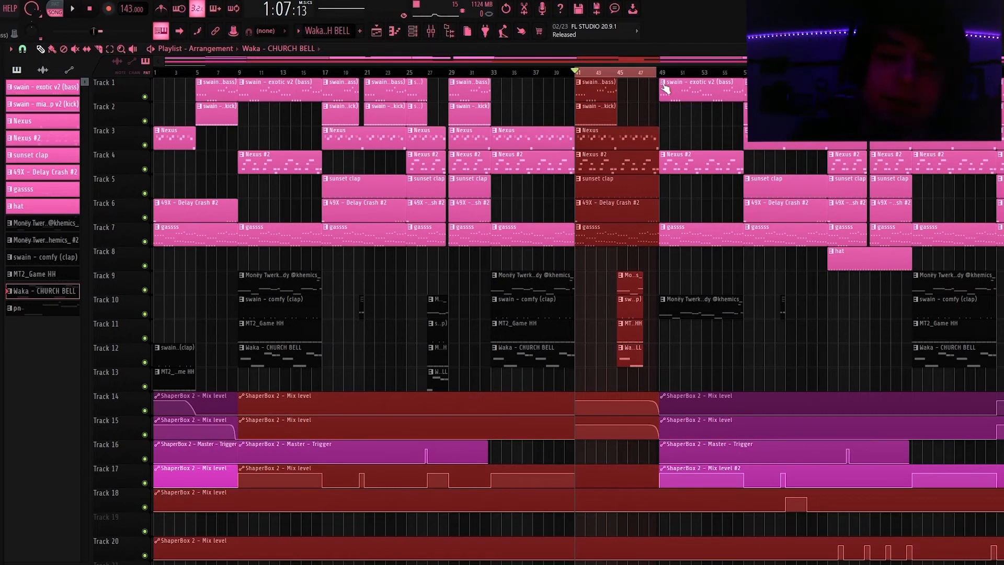
{"action": "key", "text": "ctrl+d"}
{"action": "key", "text": "space"}
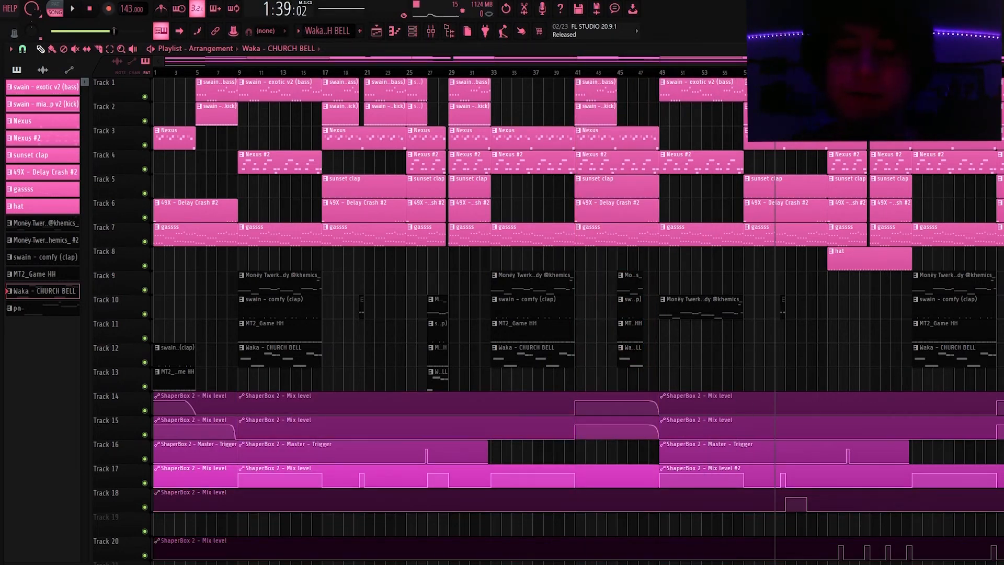
Step: Loop bars 61 and 62 and listen to the ShaperBox 2 Mix level automation on Track 18
{"action": "scroll", "coordinate": [877, 461], "scroll_direction": "down", "scroll_amount": 1}
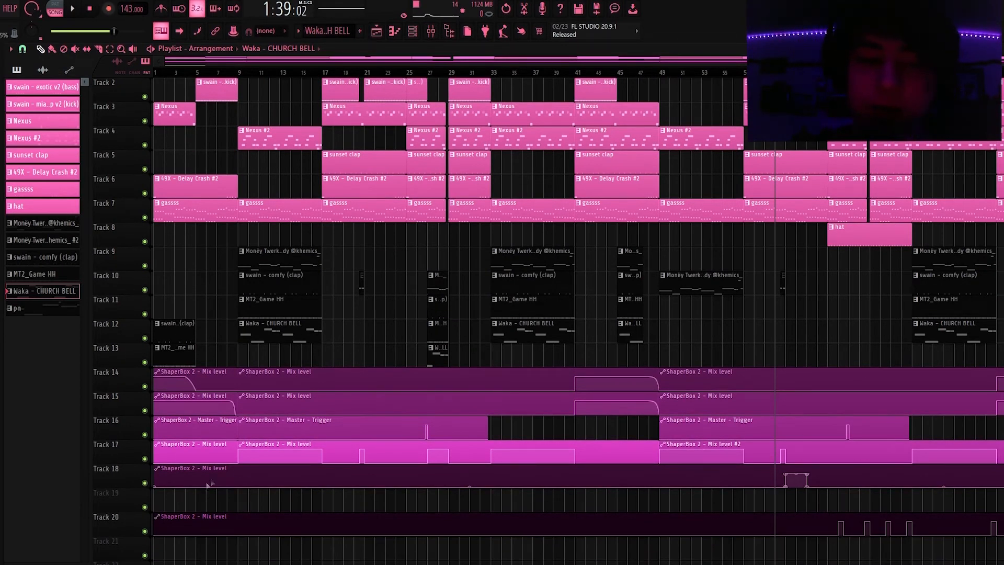
{"action": "scroll", "coordinate": [866, 533], "scroll_direction": "up", "scroll_amount": 3}
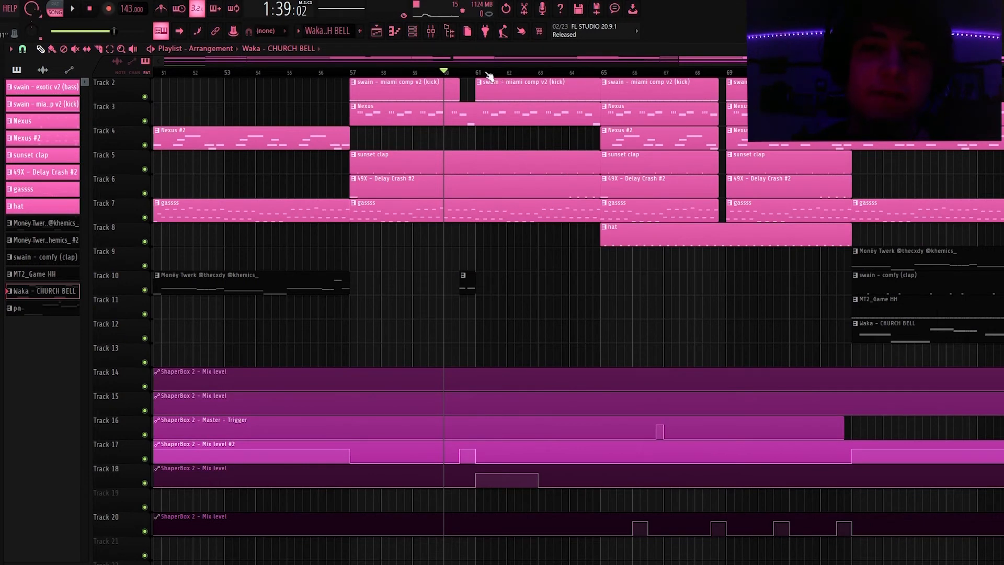
{"action": "left_click_drag", "start_coordinate": [478, 73], "coordinate": [539, 73]}
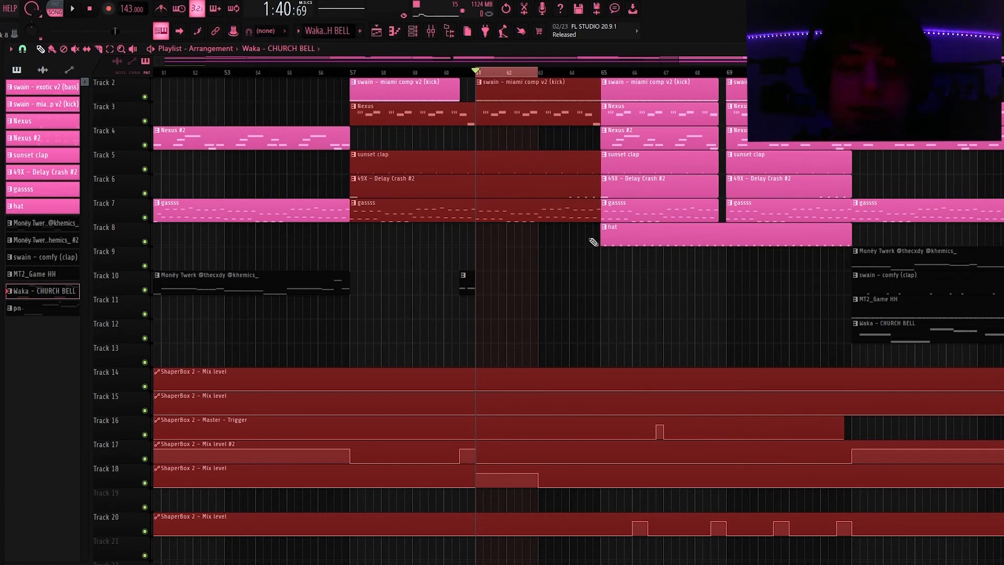
{"action": "key", "text": "space"}
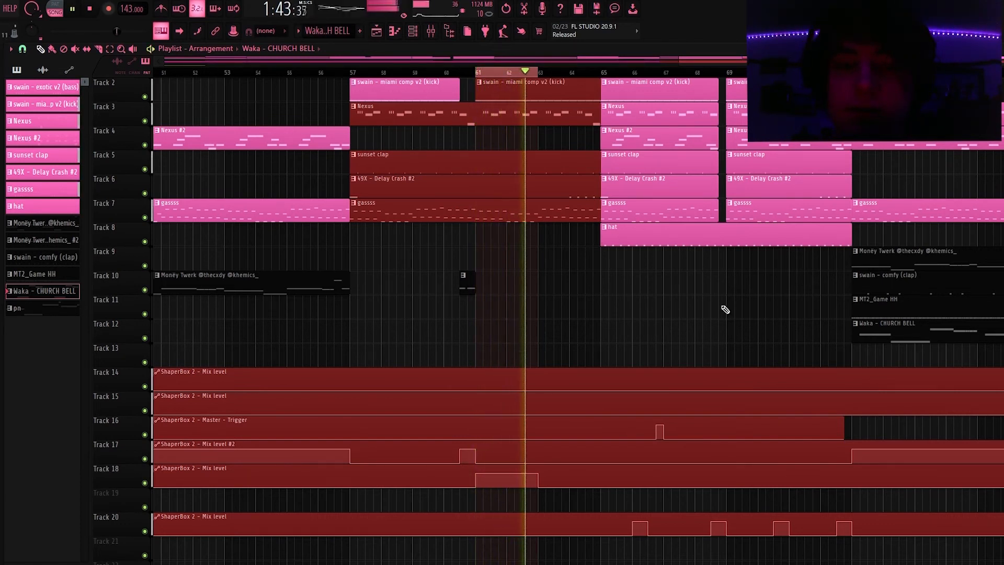
{"action": "key", "text": "space"}
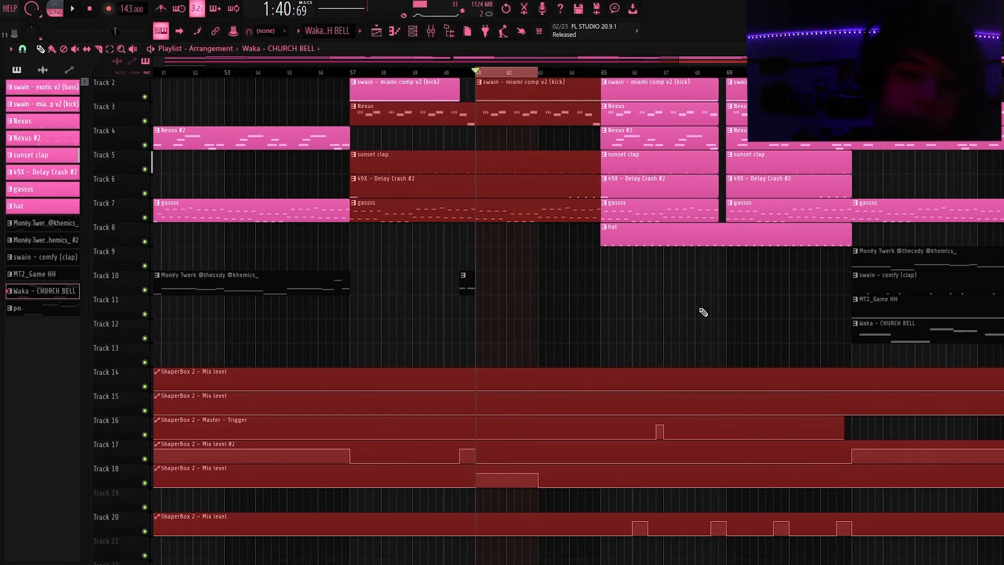